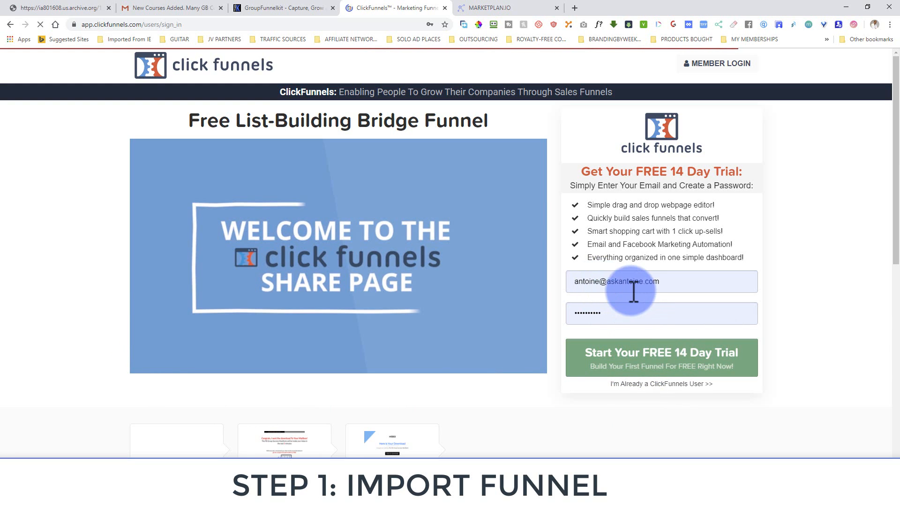
Fill the sign-up form's email from a saved Chrome login
left_click(601, 283)
left_click(659, 307)
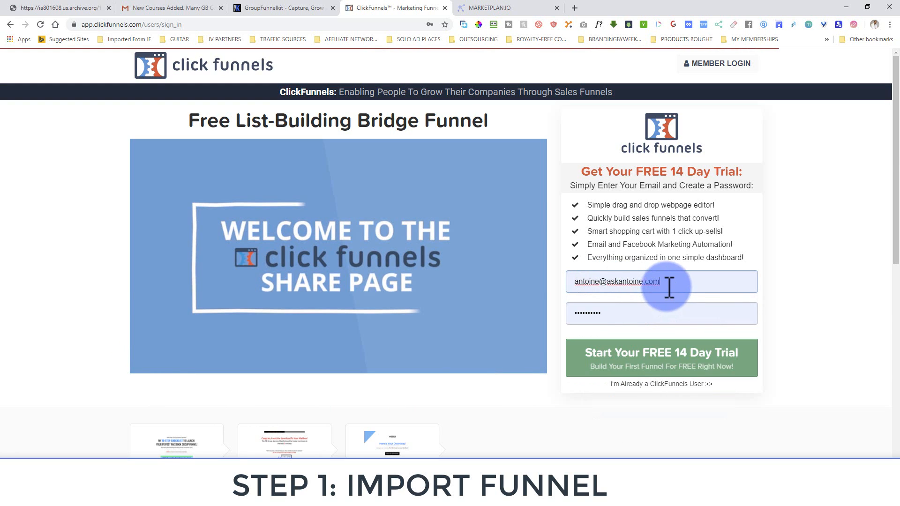
left_click_drag(669, 288, 566, 277)
type("c")
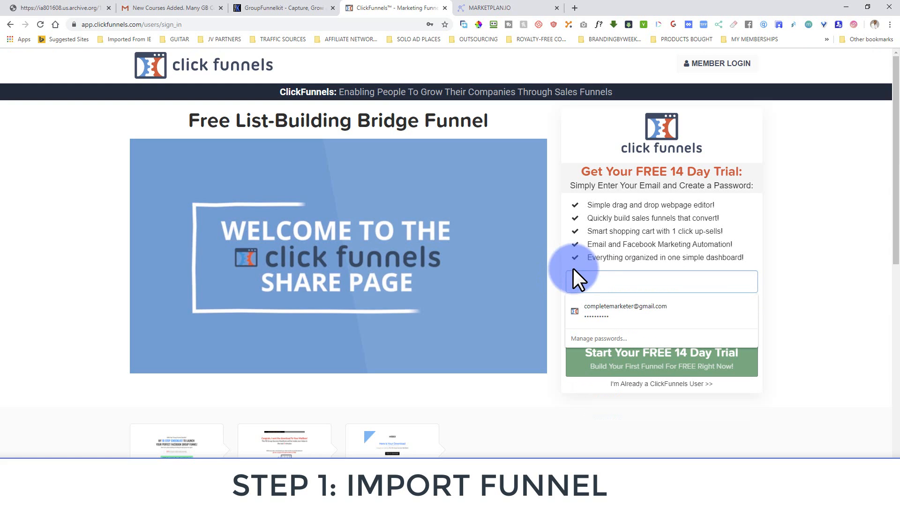
key("BackSpace")
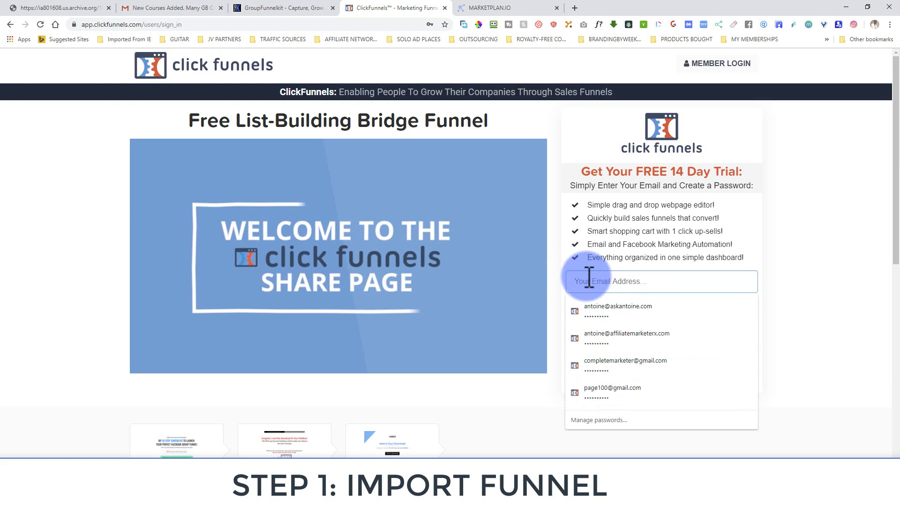
type("2han")
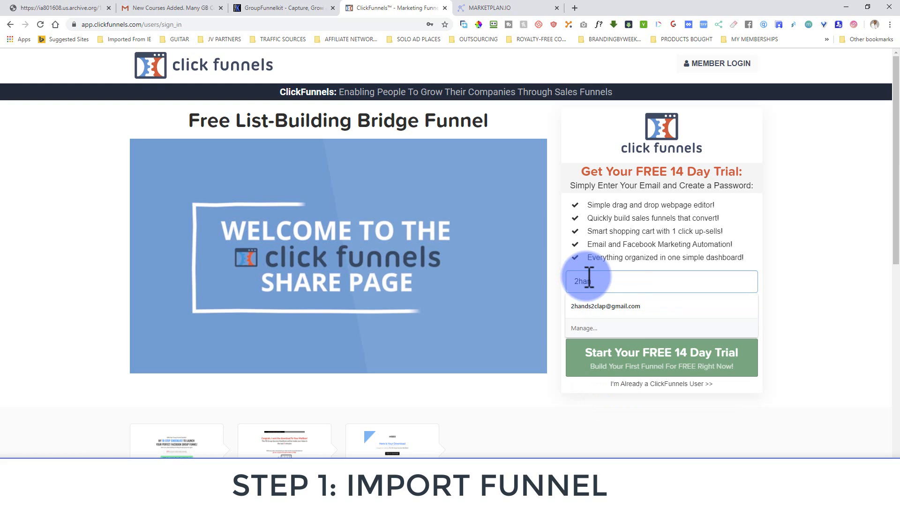
left_click(602, 306)
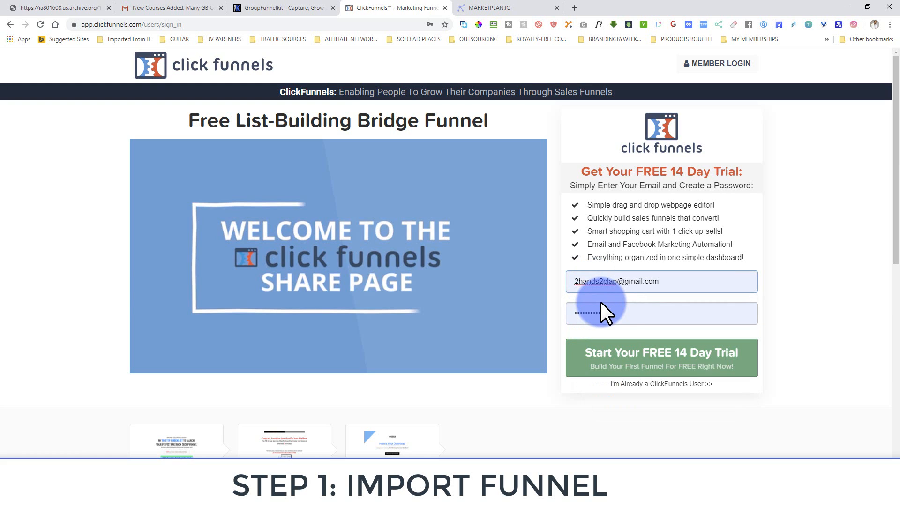
Replace the password and submit the 14-day free trial sign-up
double_click(603, 314)
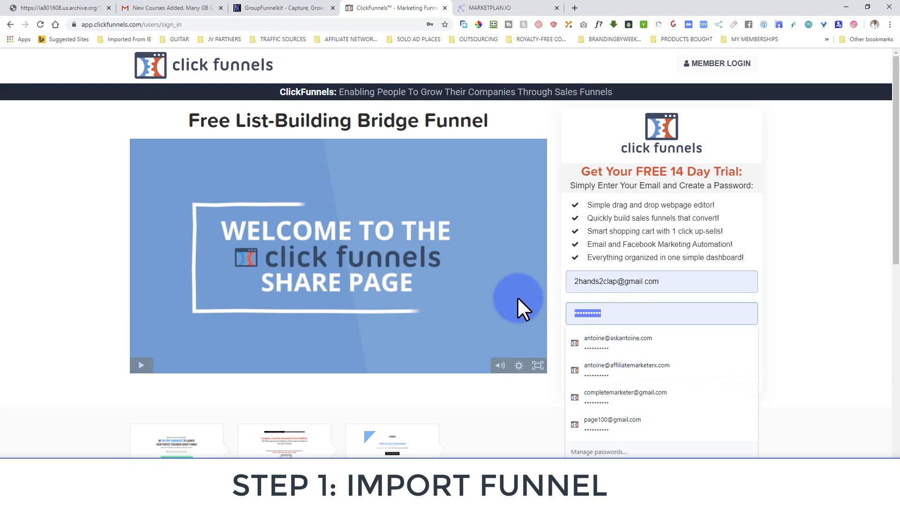
type("a")
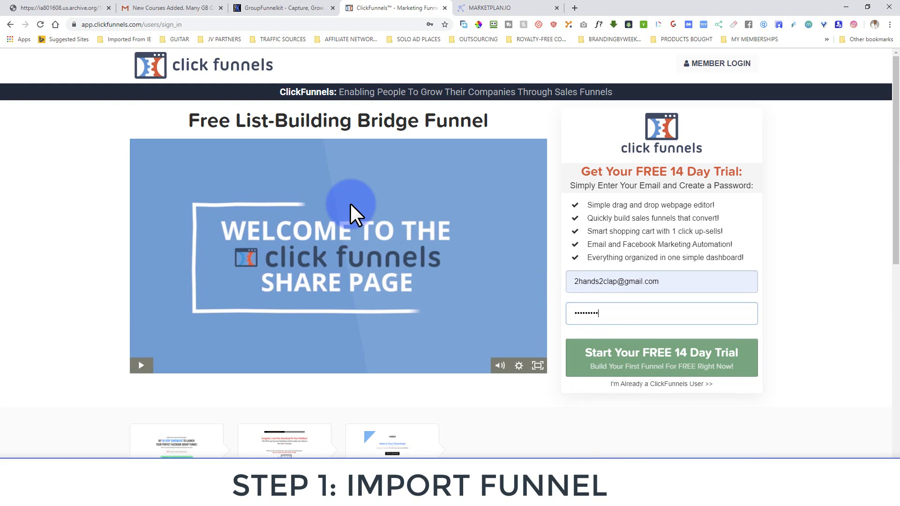
left_click(599, 358)
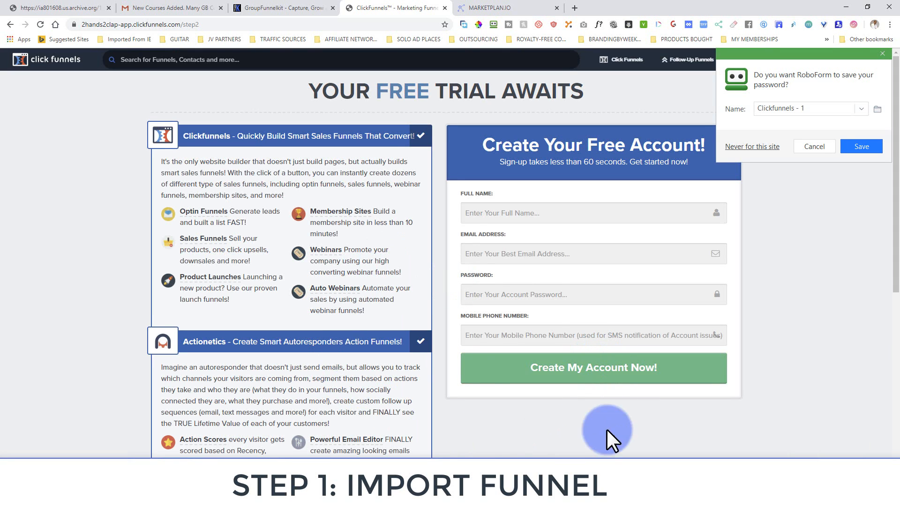
Dismiss the save-password prompt and begin entering the credit card number in the billing form
left_click(883, 54)
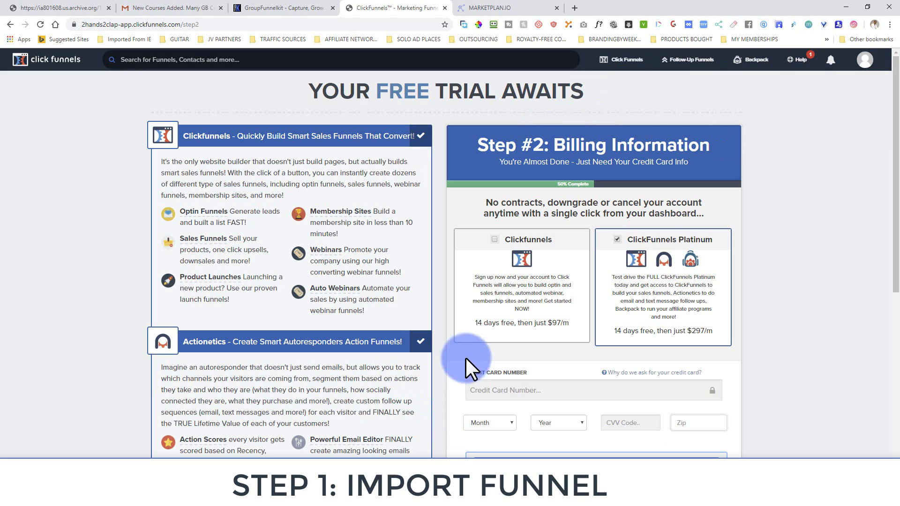
scroll(539, 359, "down", 1)
scroll(539, 359, "down", 3)
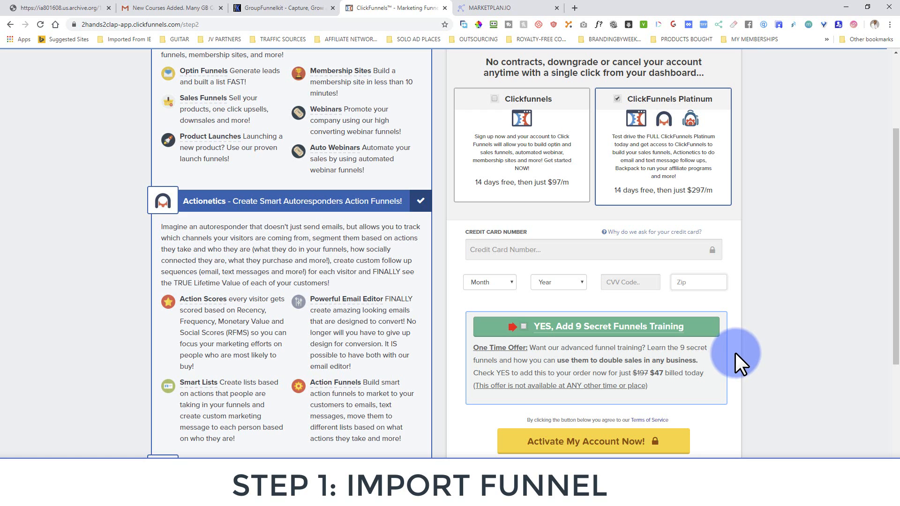
left_click_drag(897, 213, 874, 213)
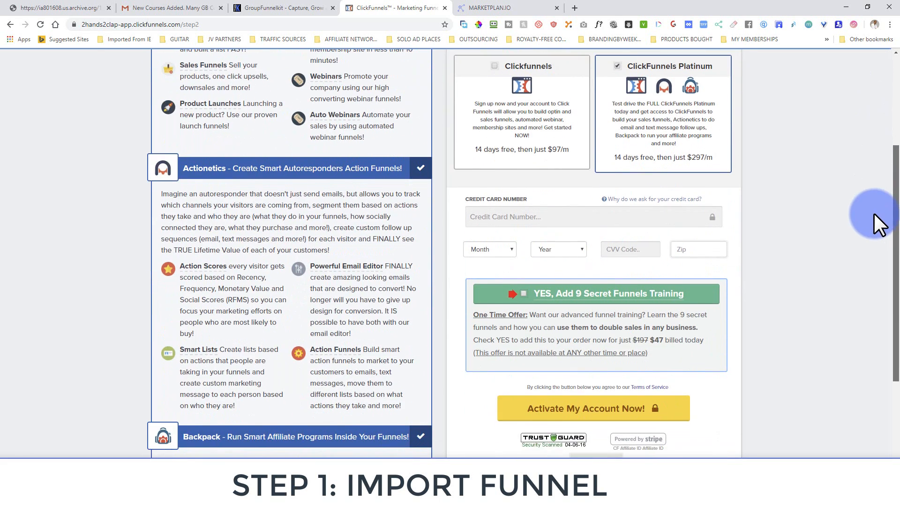
left_click(518, 221)
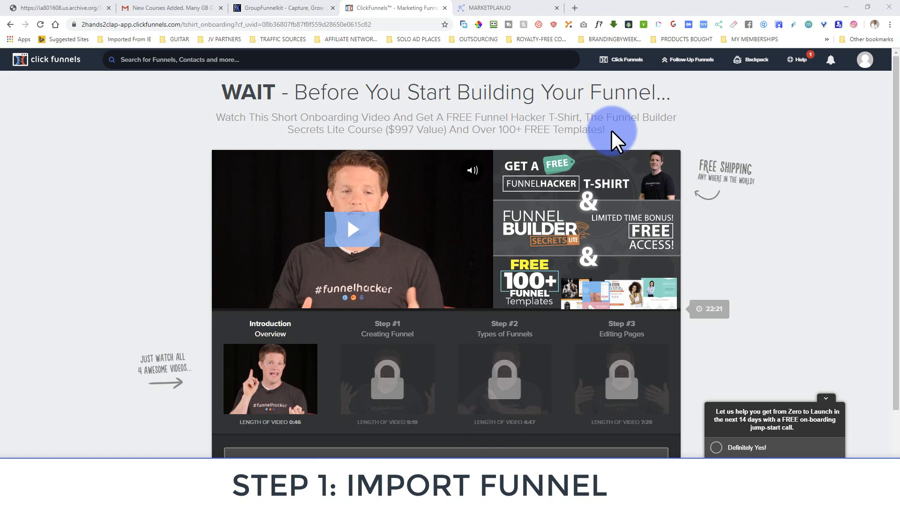
Check the empty ClickFunnels funnels list, then return to the GroupFunnelKit lesson
left_click(624, 63)
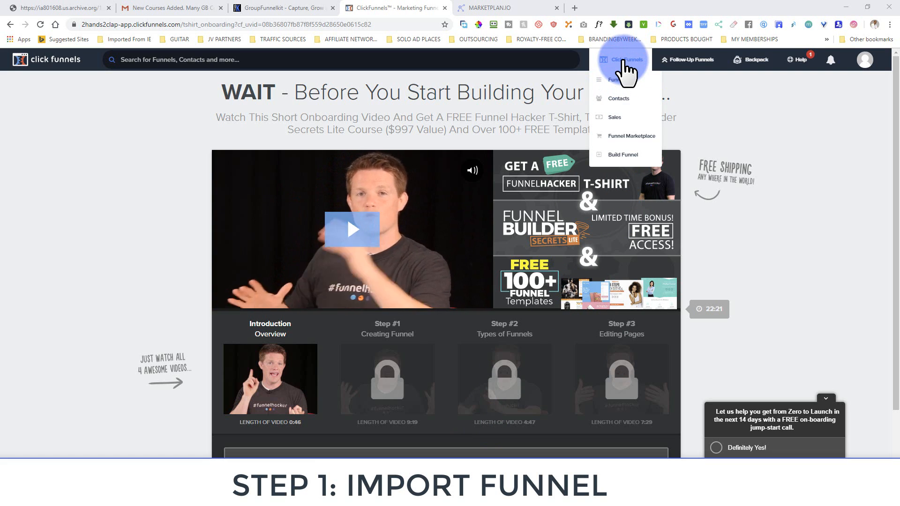
left_click(623, 80)
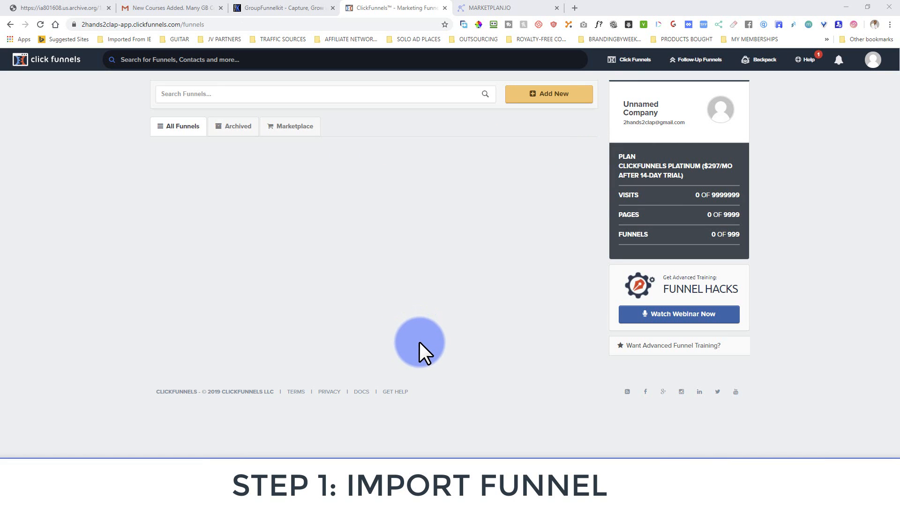
left_click(264, 6)
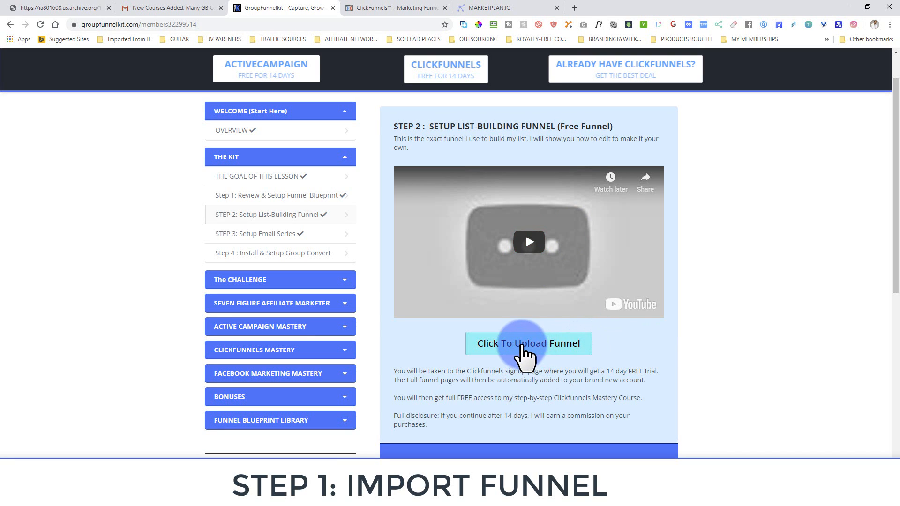
Upload the list-building funnel to ClickFunnels and bring up the lead-capture funnel checklist PDF
left_click(512, 349)
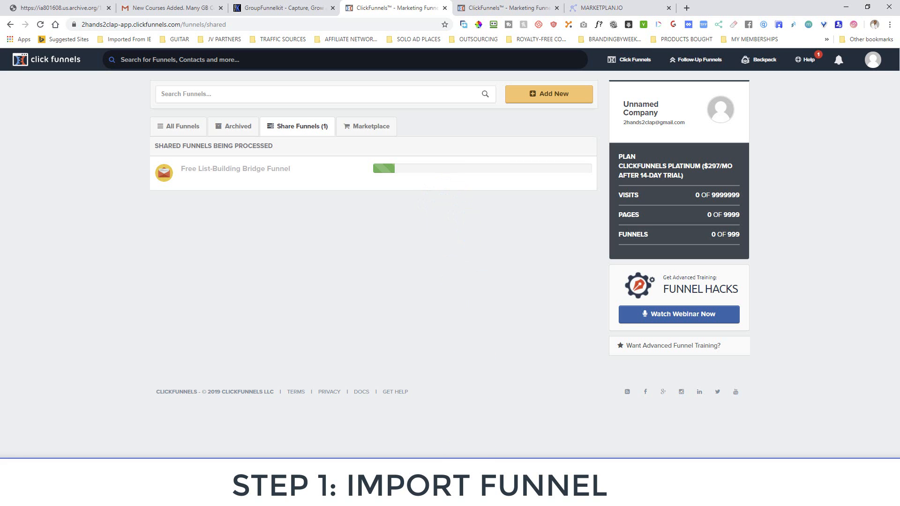
left_click(141, 496)
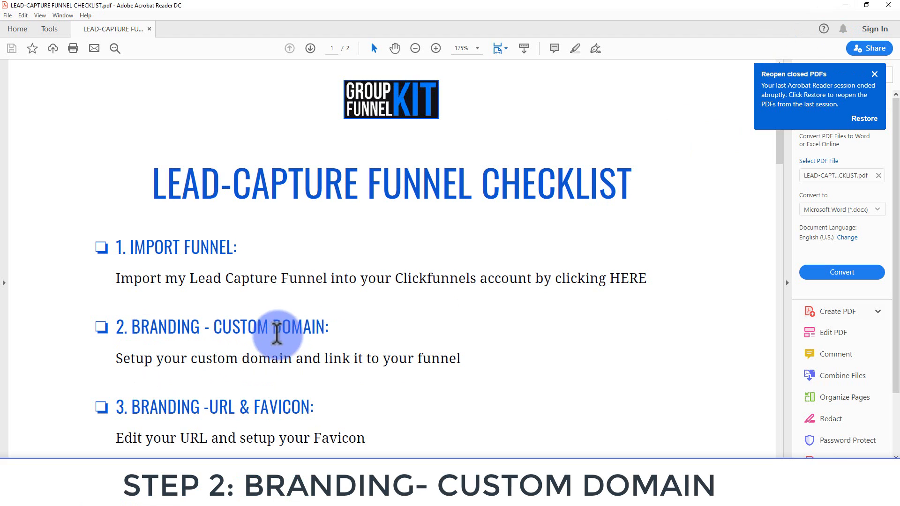
Read through the checklist's custom domain and favicon steps
scroll(192, 341, "down", 3)
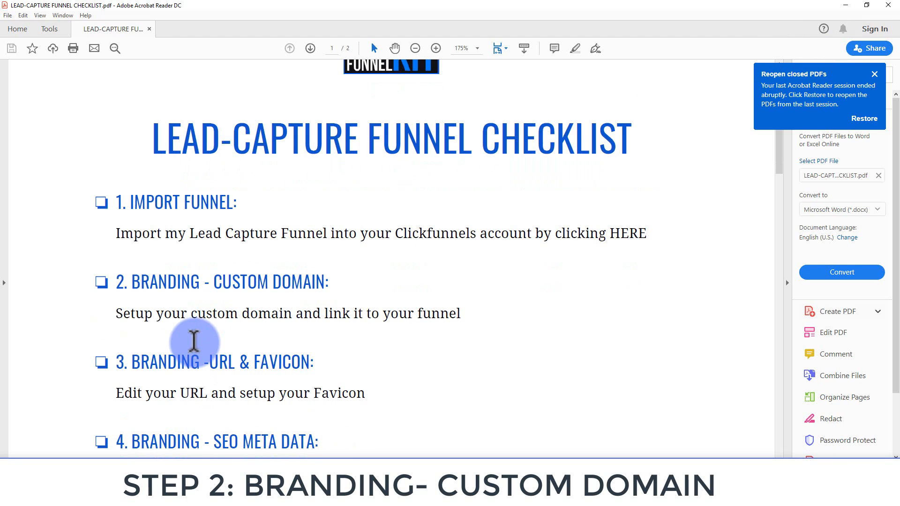
scroll(197, 352, "down", 1)
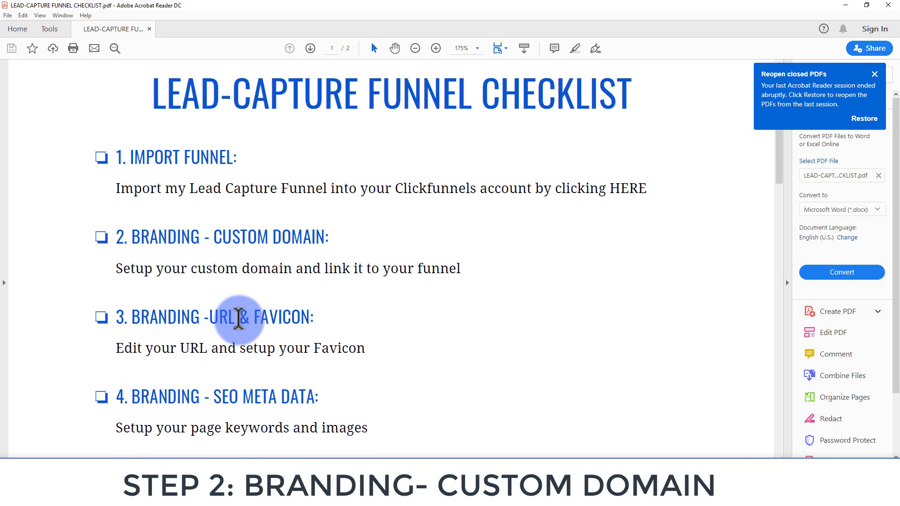
scroll(237, 398, "down", 1)
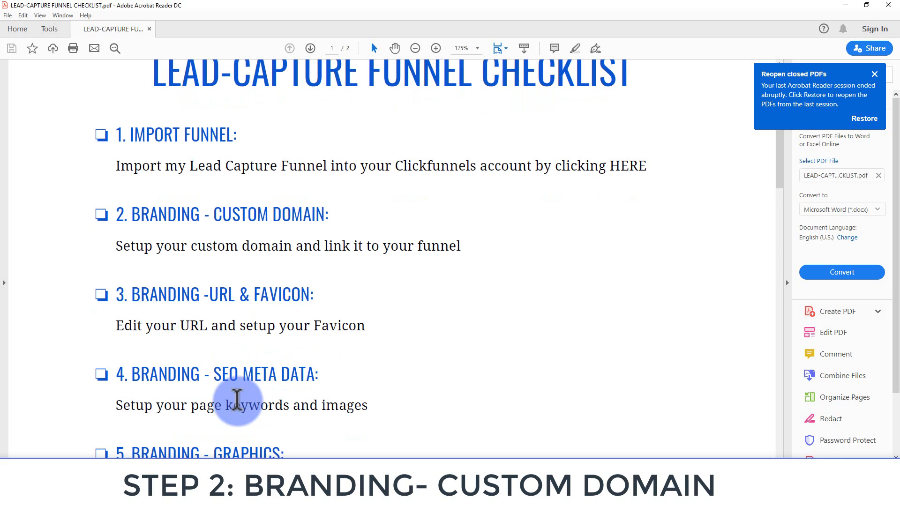
scroll(272, 443, "down", 2)
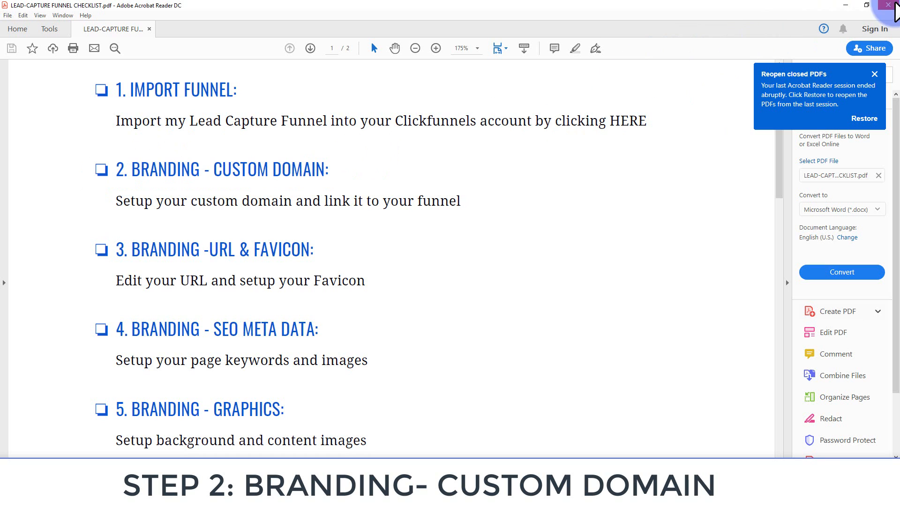
Dismiss Acrobat's Reopen closed PDFs notice and go back to the completed ClickFunnels import
left_click(846, 5)
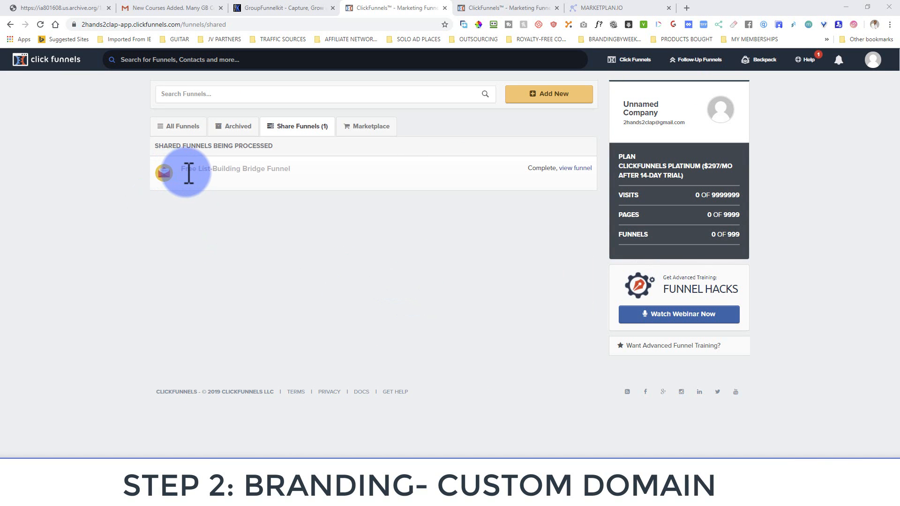
left_click(272, 497)
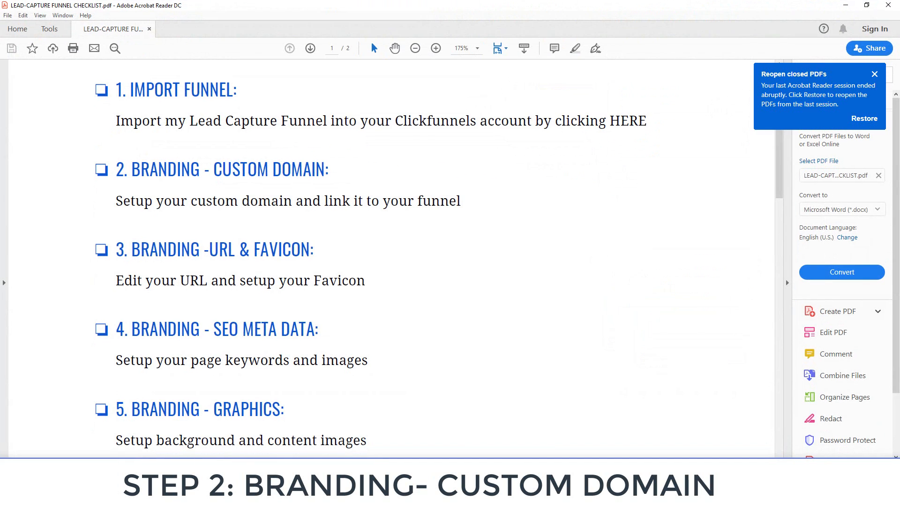
left_click(875, 74)
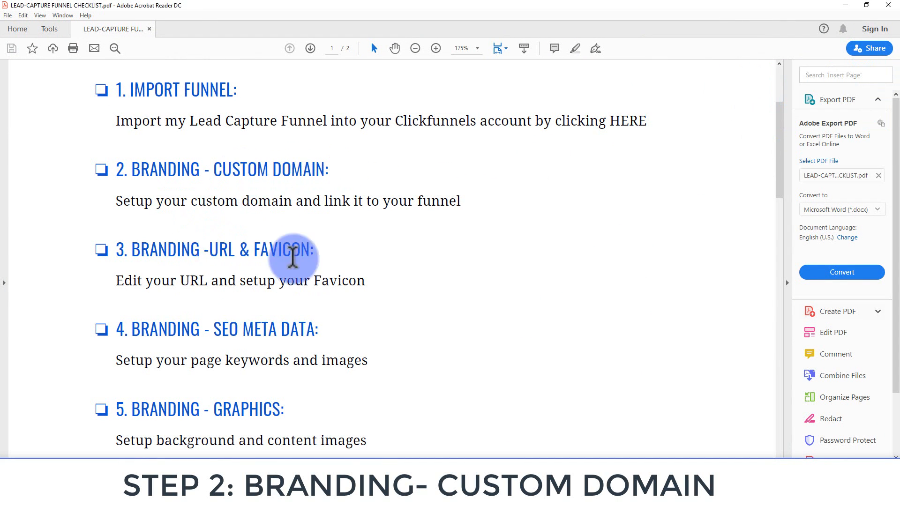
left_click(845, 5)
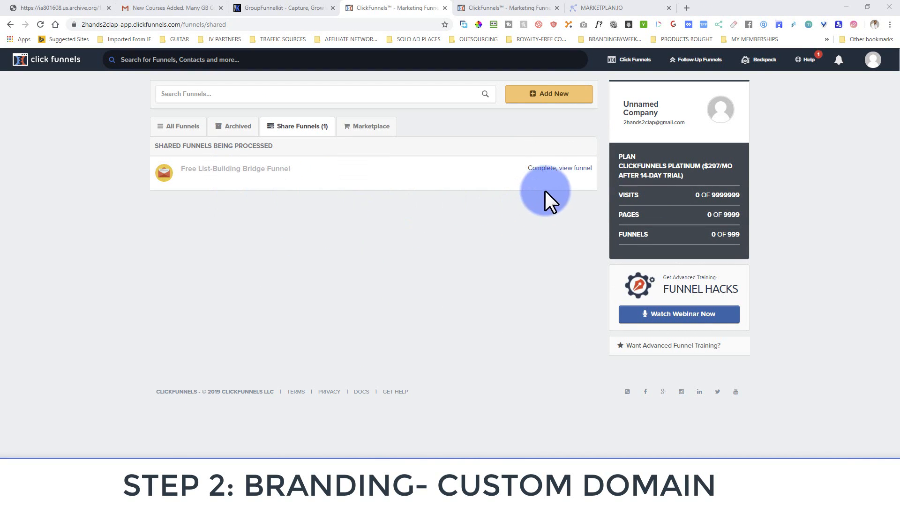
Go to Account Settings > Domains and close the first-funnel badge notice
left_click(872, 64)
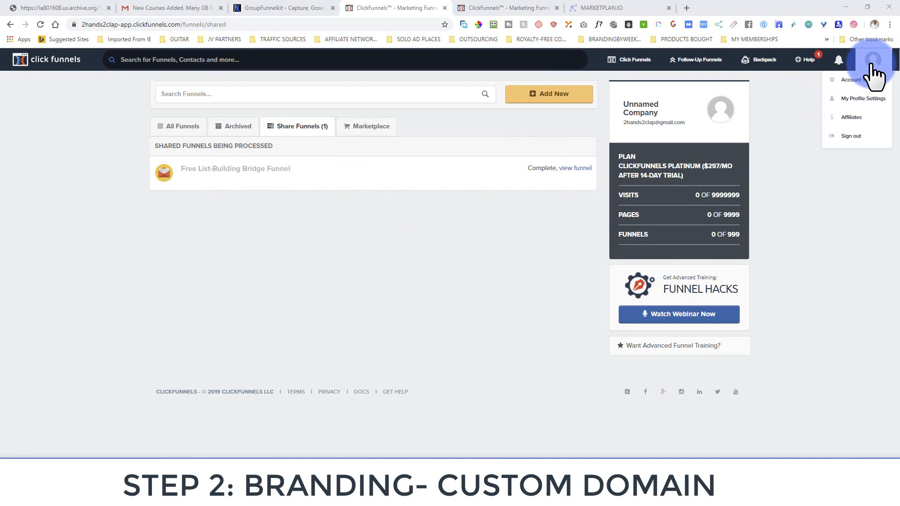
left_click(870, 80)
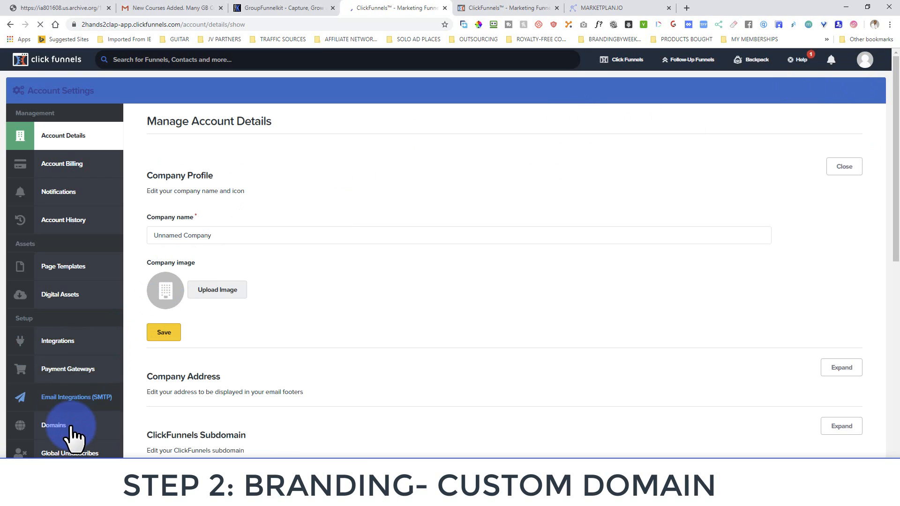
left_click(63, 430)
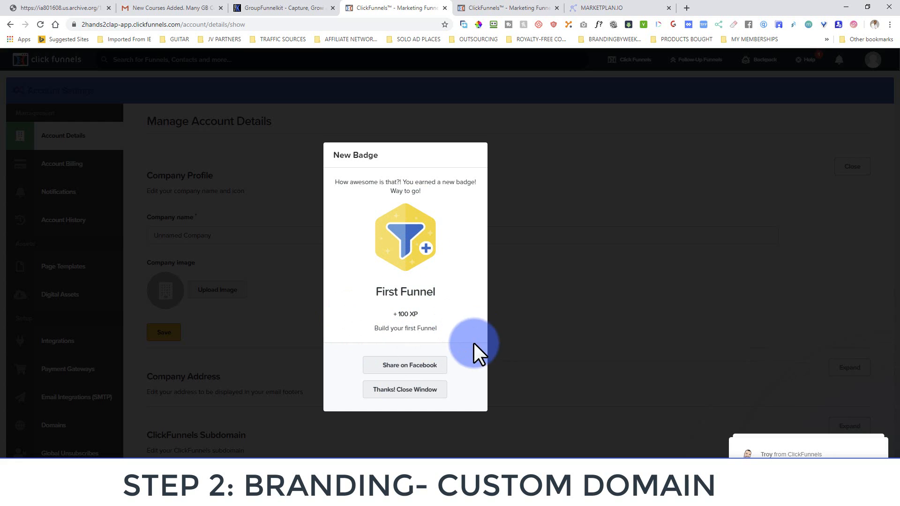
left_click(384, 390)
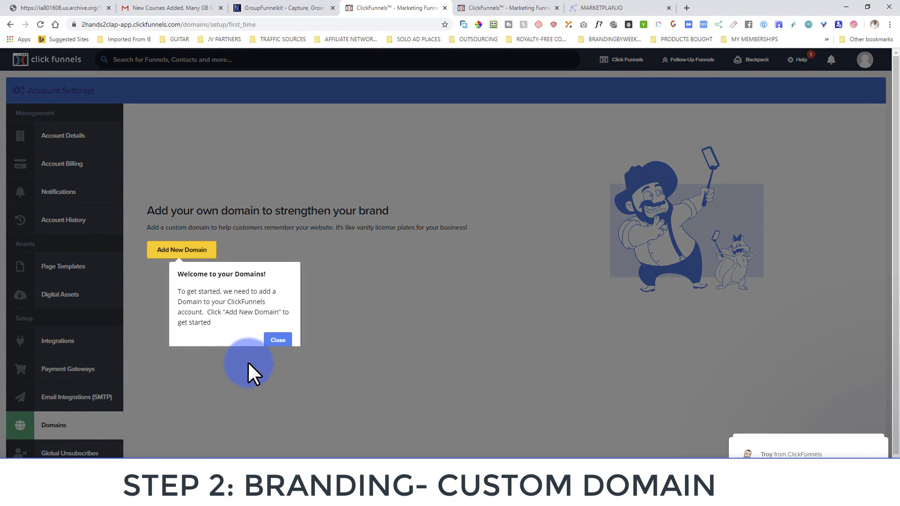
Close the 'Time to Add a Domain!' popup and choose to register a new domain
left_click(278, 340)
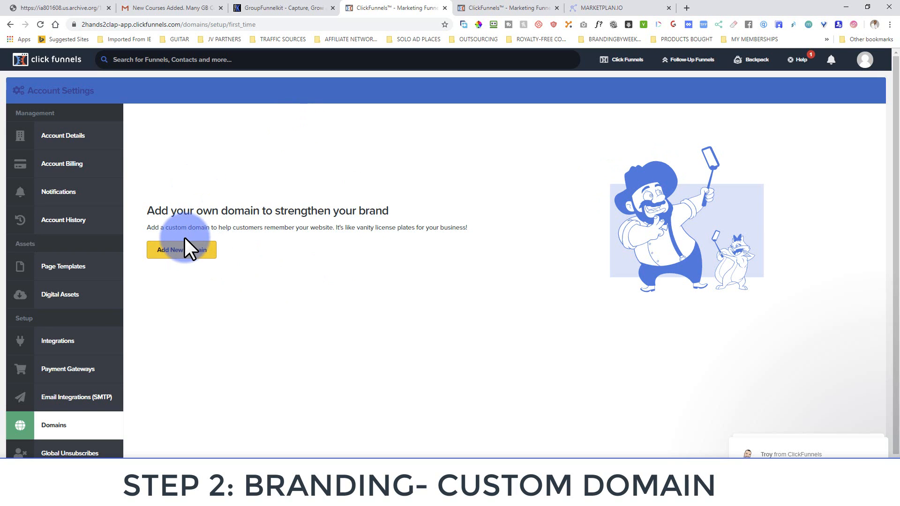
left_click(180, 251)
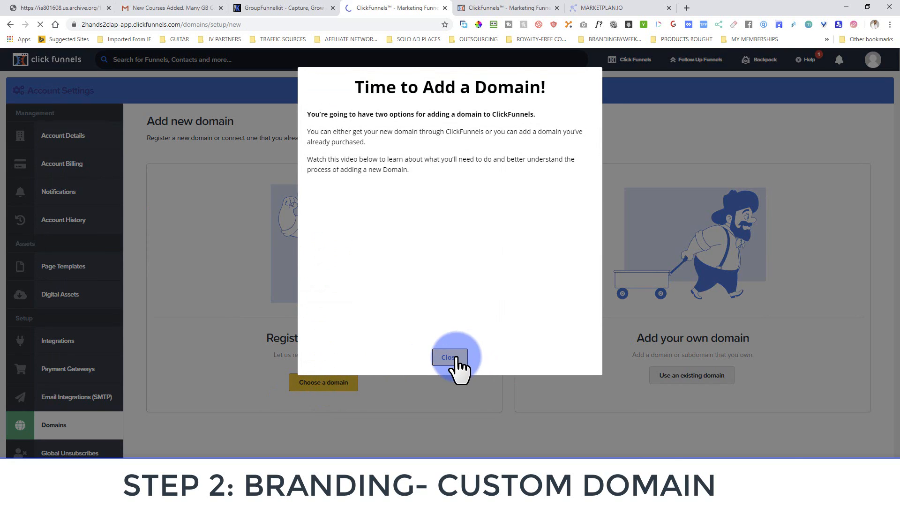
left_click(449, 358)
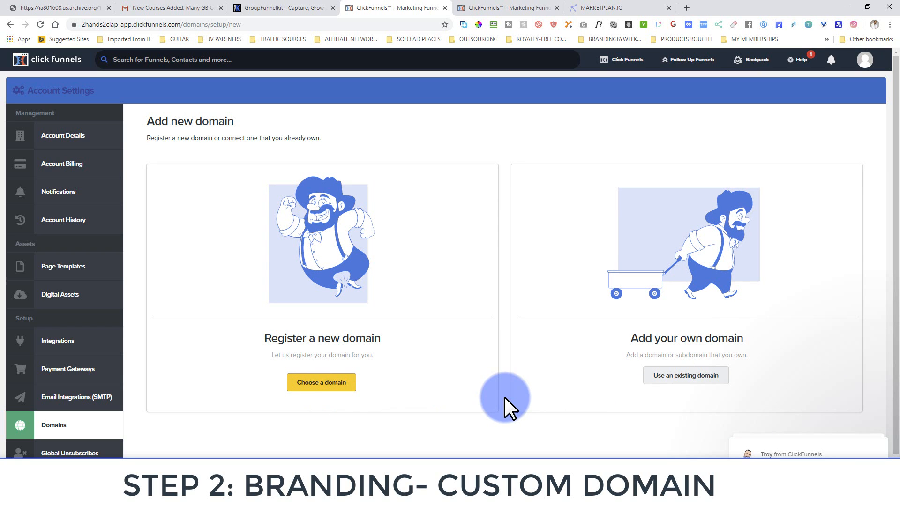
left_click(322, 389)
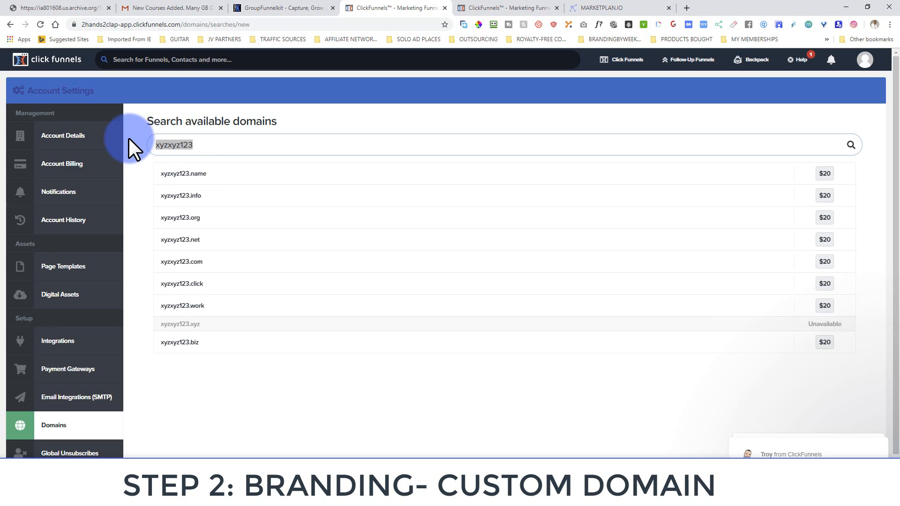
Search mydomainname.com, then revise it to mydomainnameisme.com, available for $20
key("ctrl+a")
type("mydomainname")
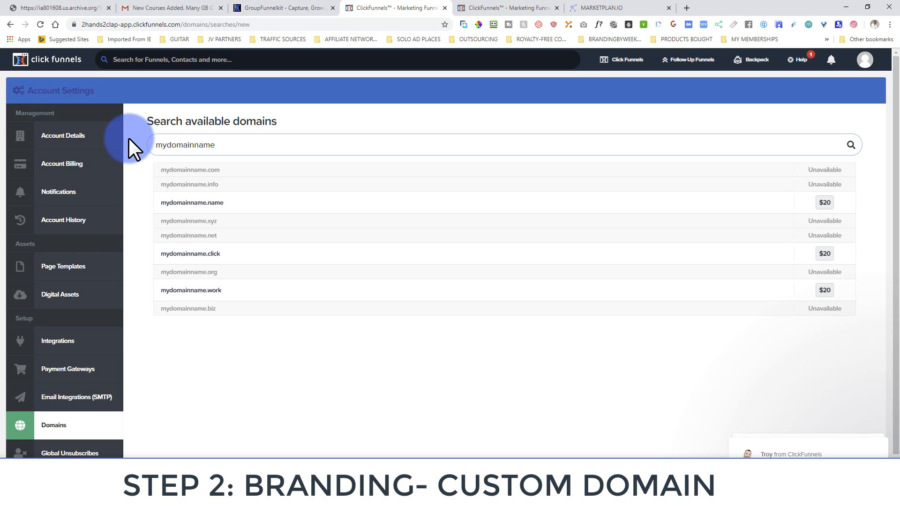
type(".com")
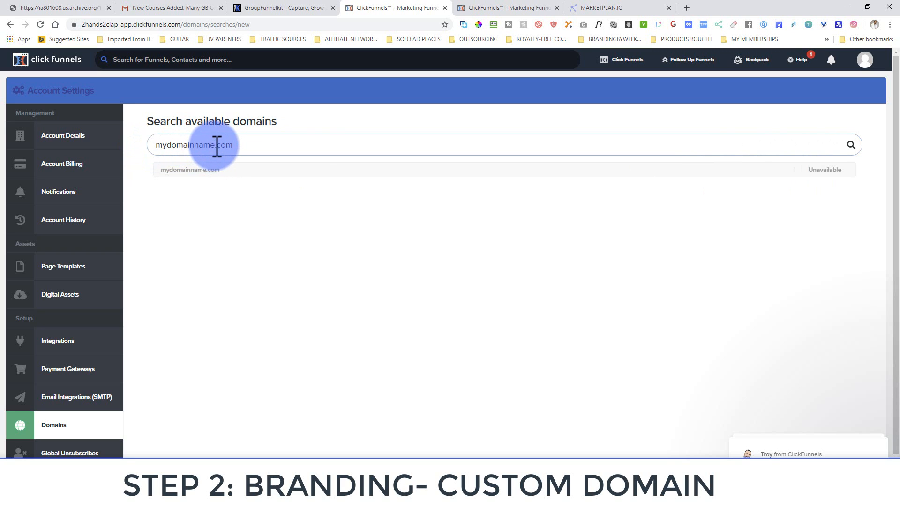
type("today")
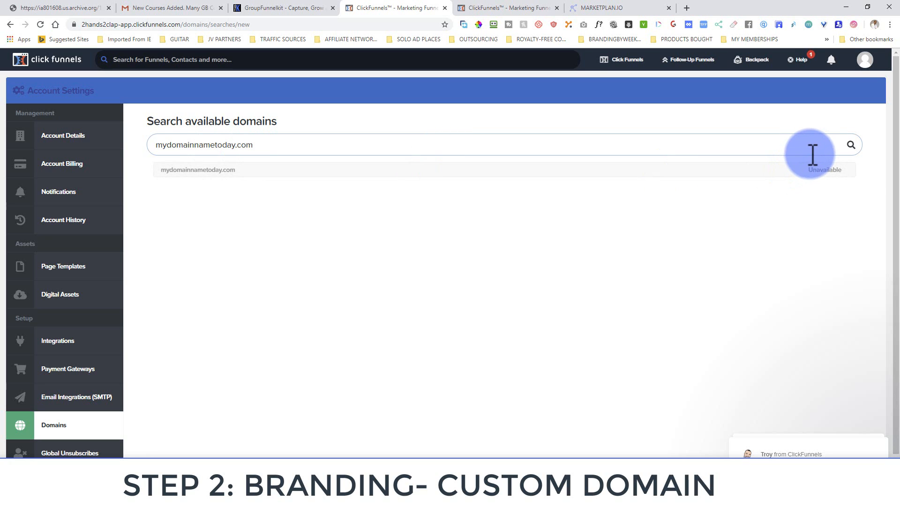
left_click(795, 145)
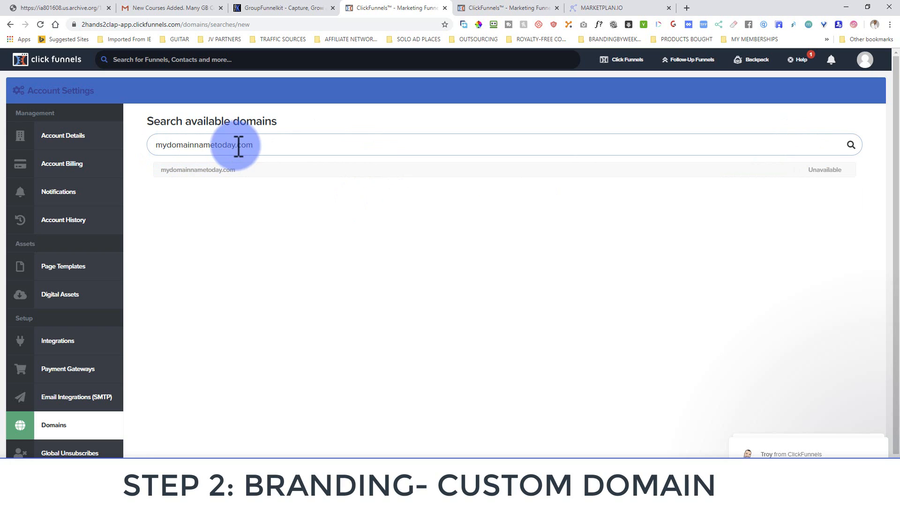
left_click_drag(237, 146, 218, 146)
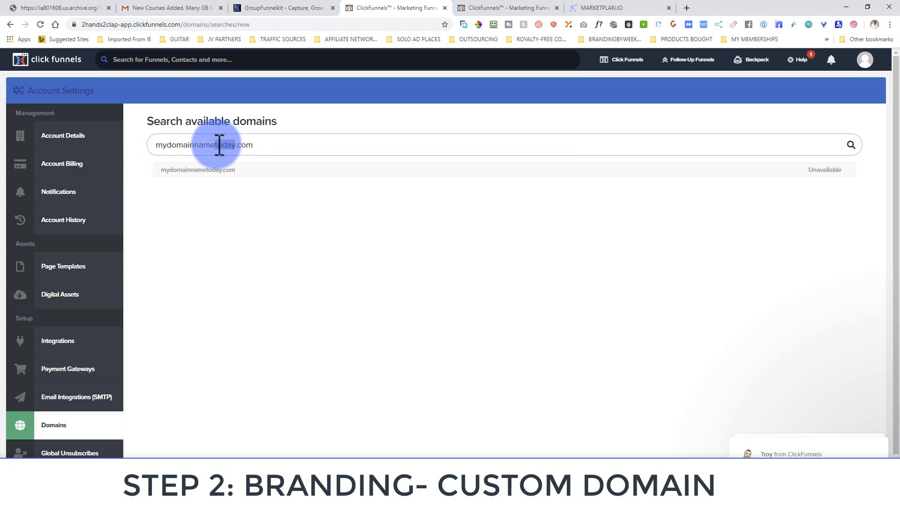
type("isme")
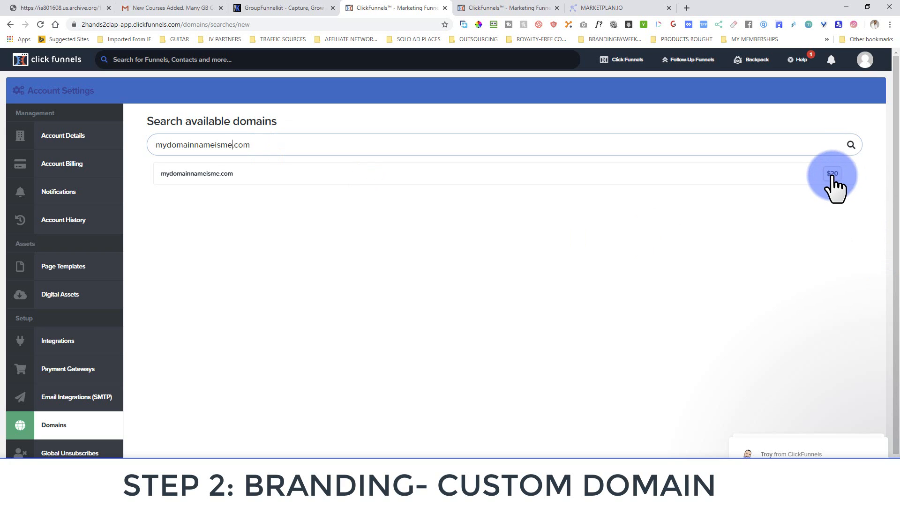
left_click_drag(258, 145, 161, 145)
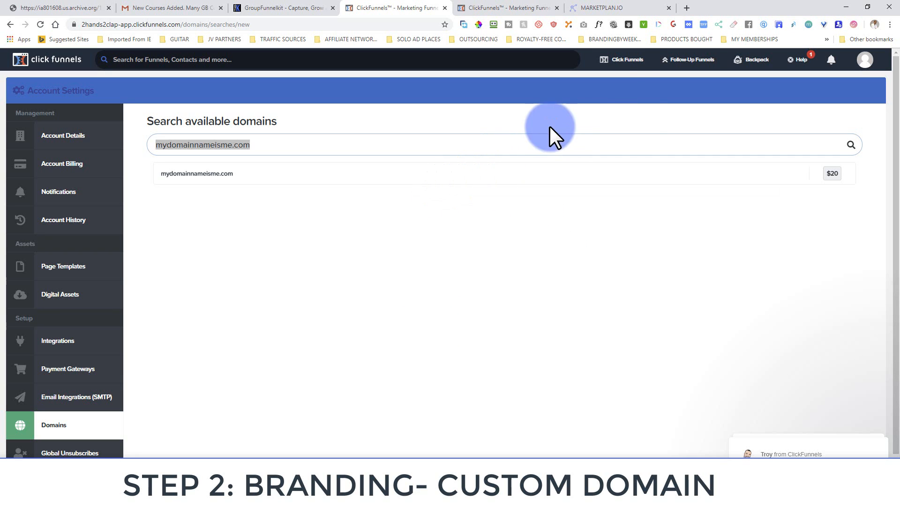
mouse_move(616, 72)
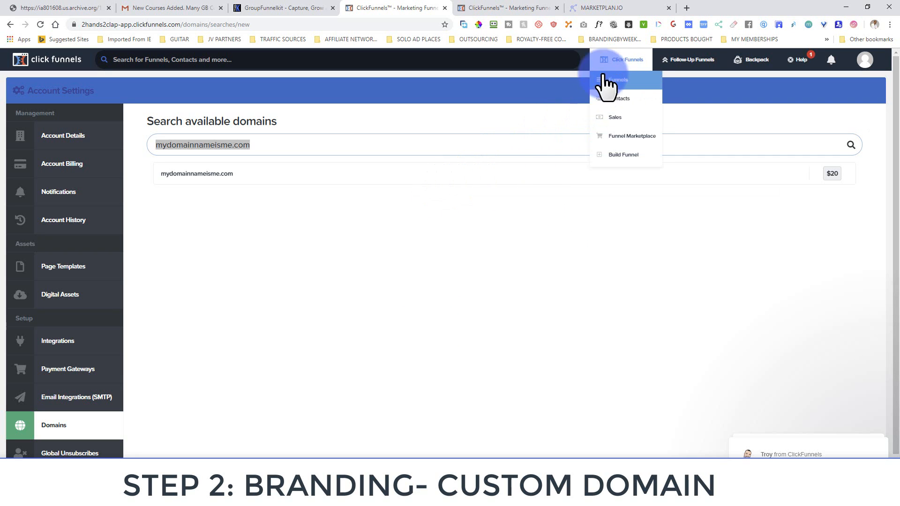
left_click(328, 496)
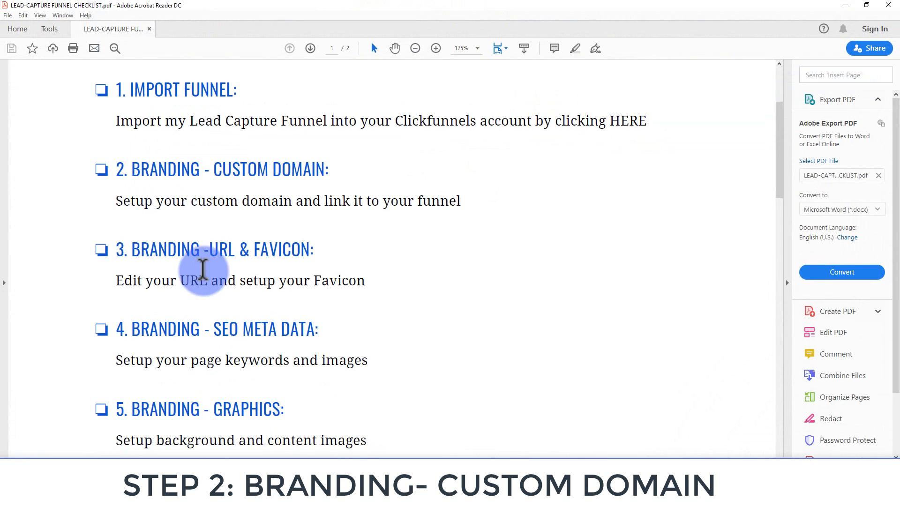
mouse_move(782, 121)
left_mouse_down()
mouse_move(780, 91)
mouse_move(781, 109)
left_mouse_up()
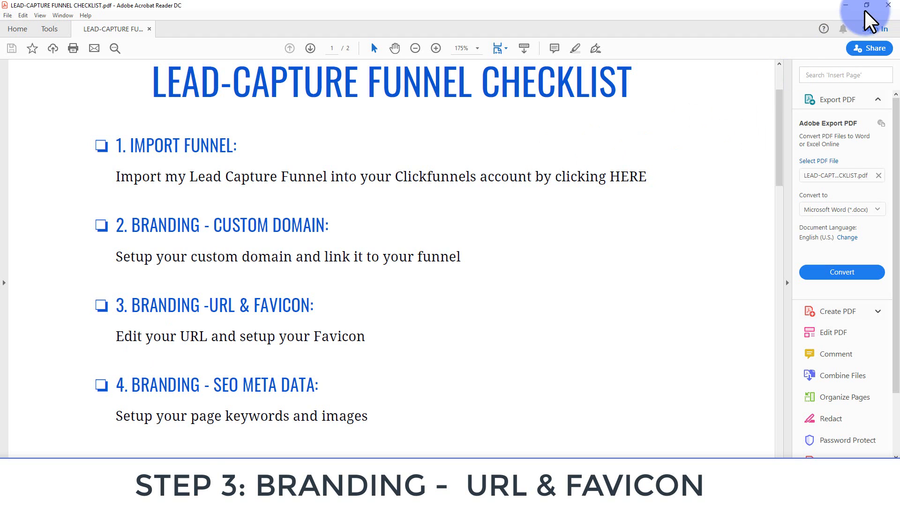
left_click(845, 5)
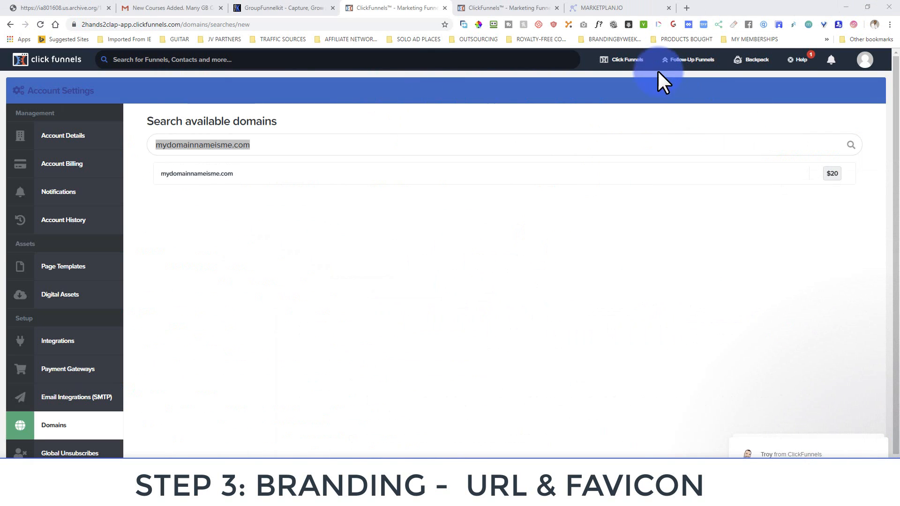
mouse_move(626, 61)
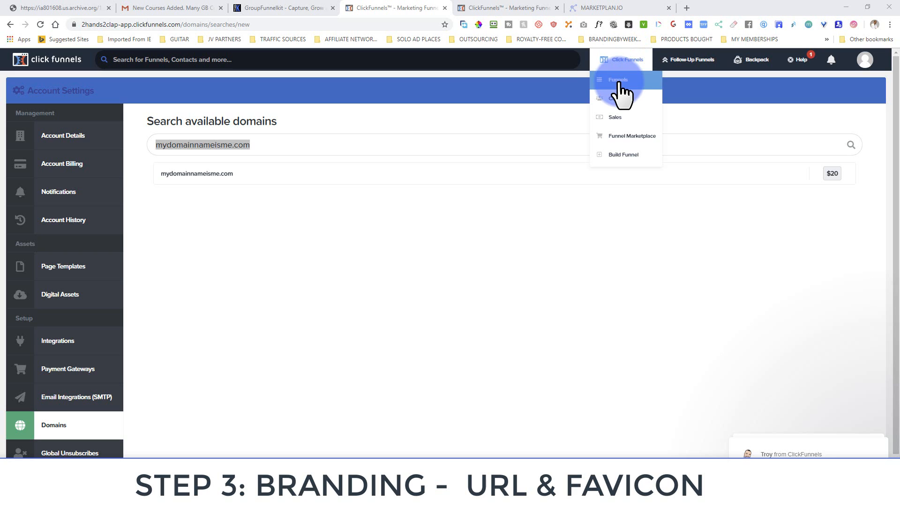
Open the Free List-Building Bridge Funnel from the Funnels list
left_click(619, 81)
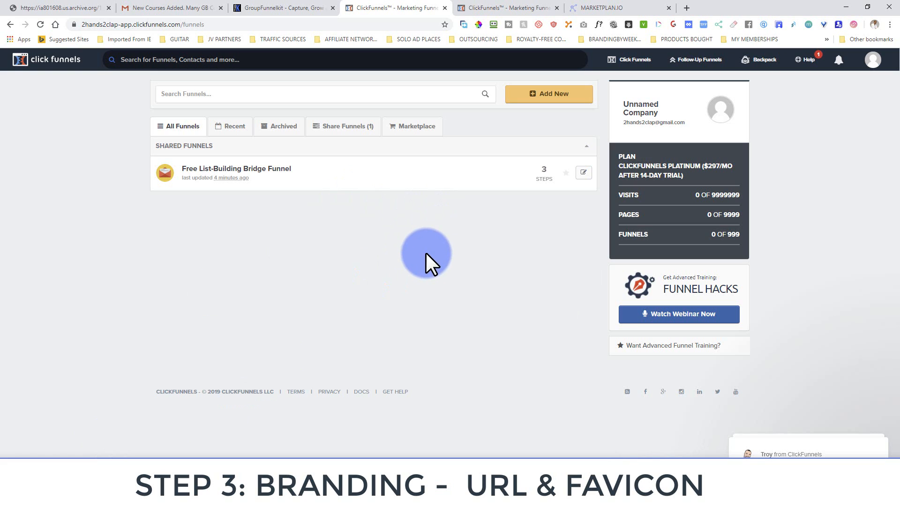
left_click(192, 177)
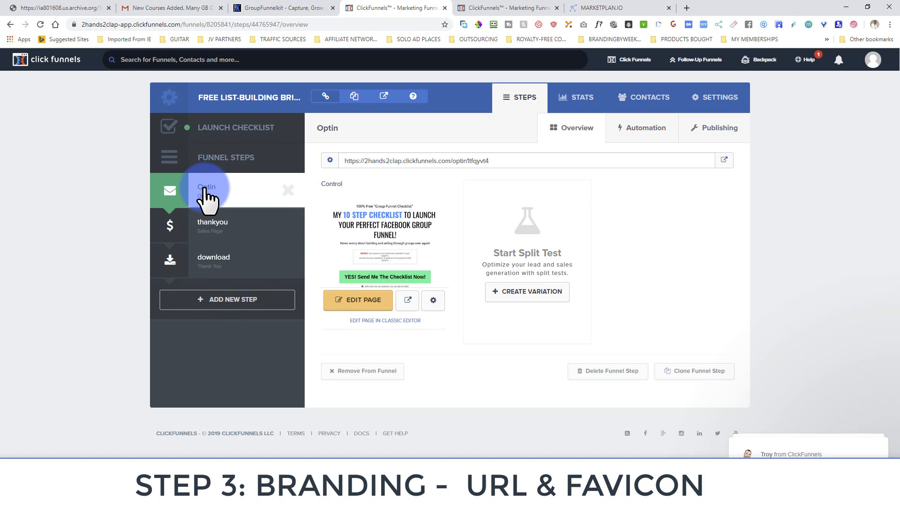
Preview the live optin page and test its signup popup
left_click(723, 162)
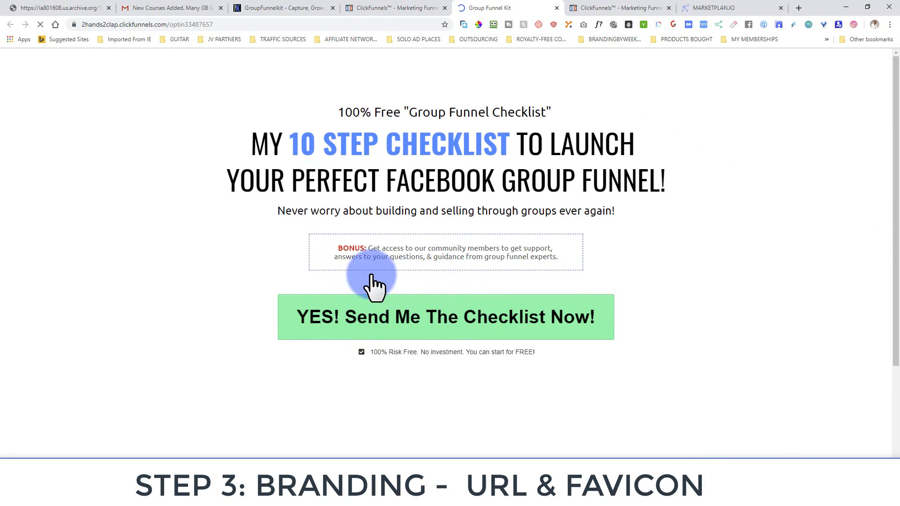
left_click(520, 324)
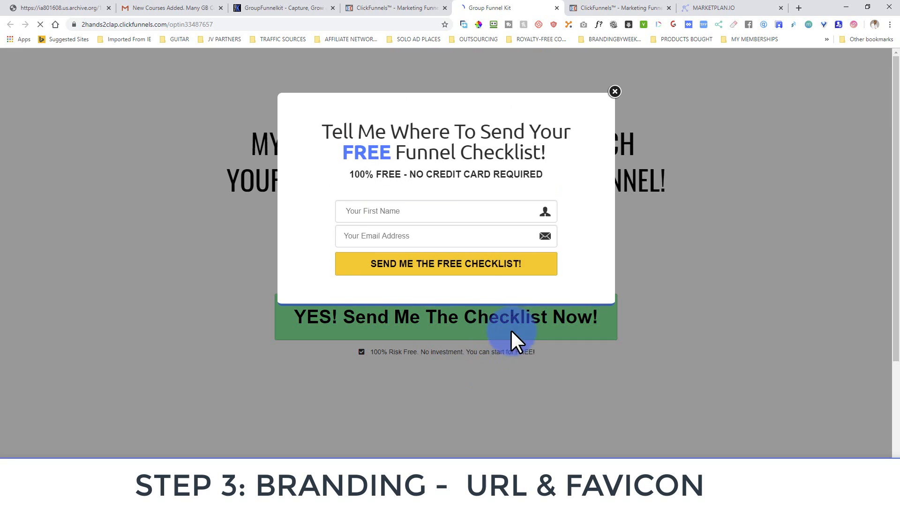
left_click(615, 93)
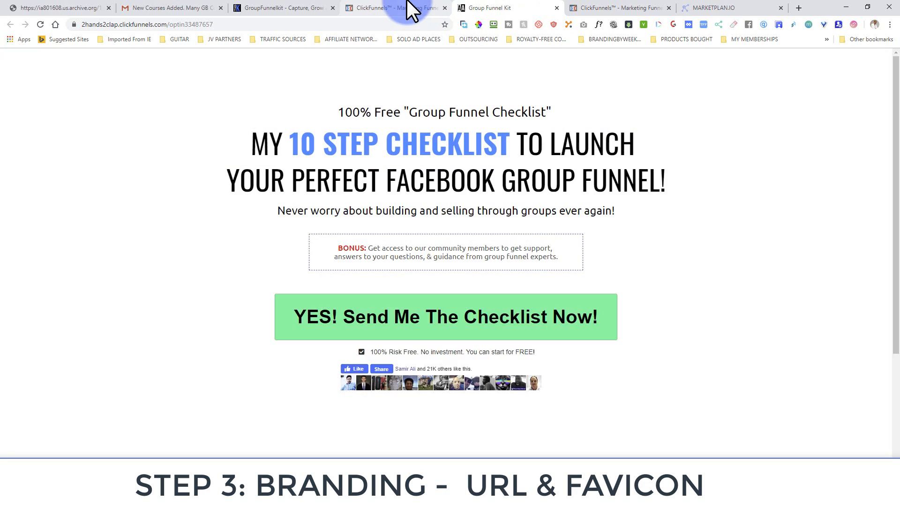
left_click(408, 10)
Preview the live thankyou and download pages in new tabs
left_click(217, 230)
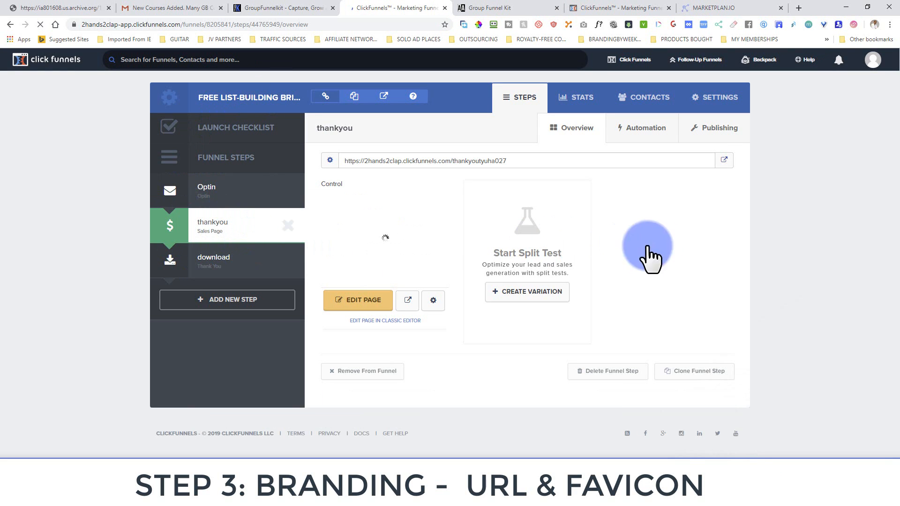
left_click(724, 164)
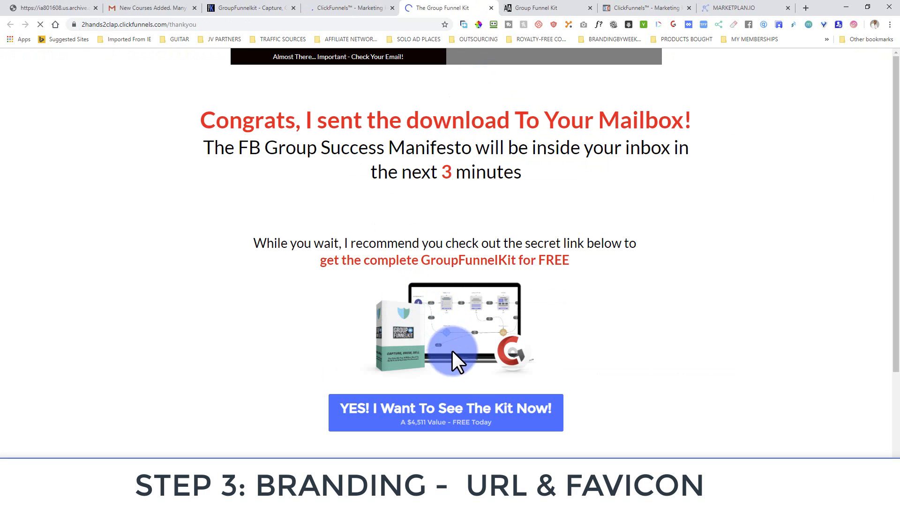
left_click(351, 5)
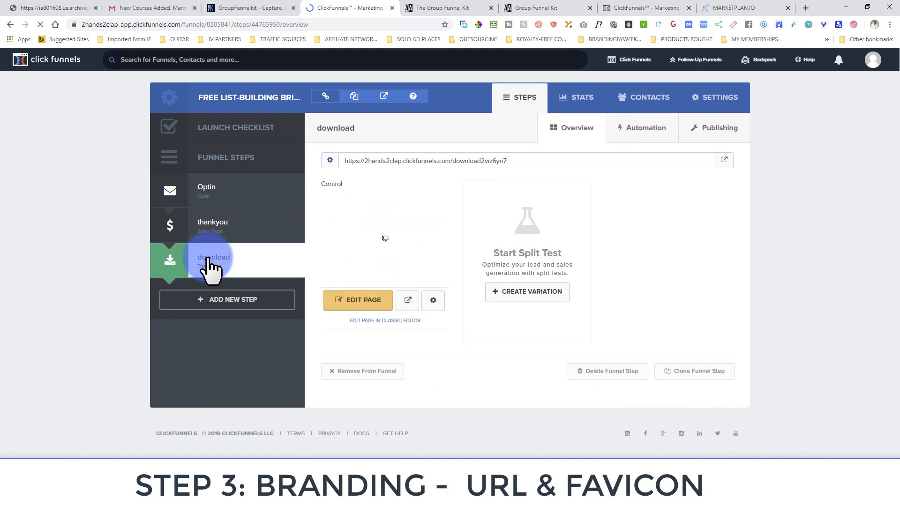
left_click(724, 160)
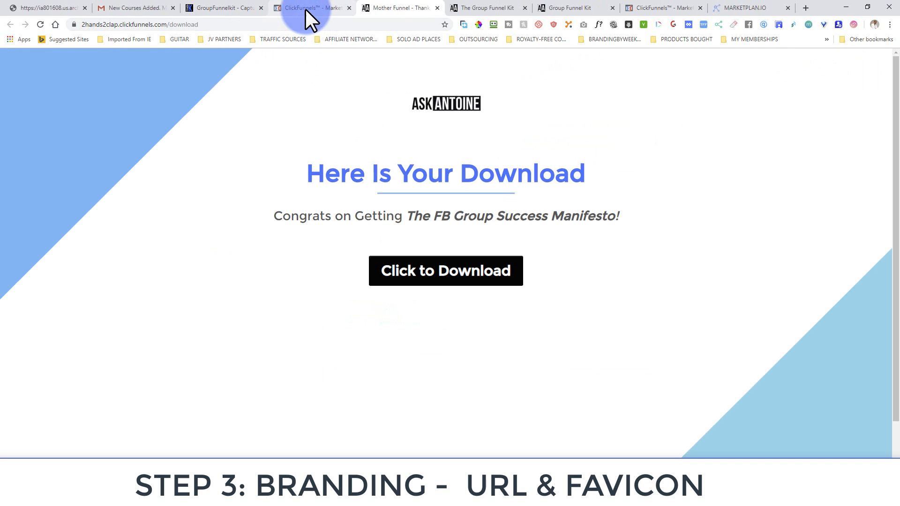
left_click(300, 6)
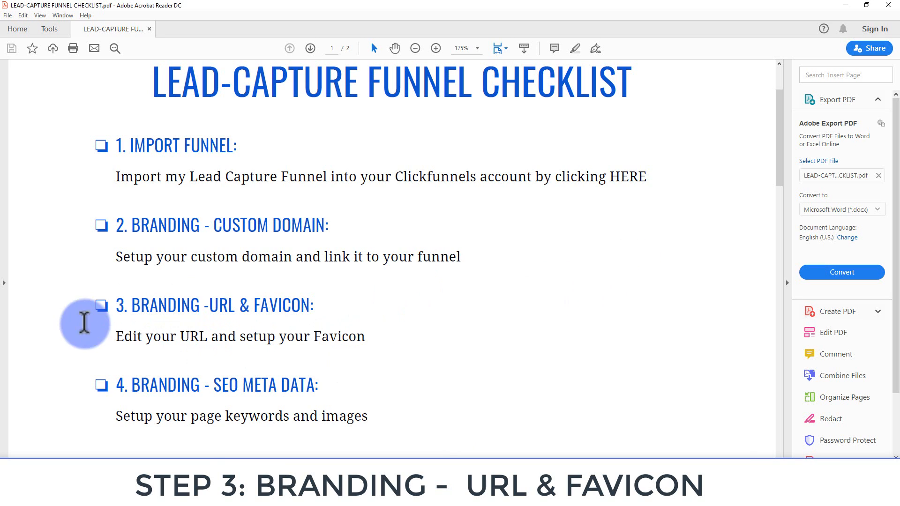
left_click(846, 5)
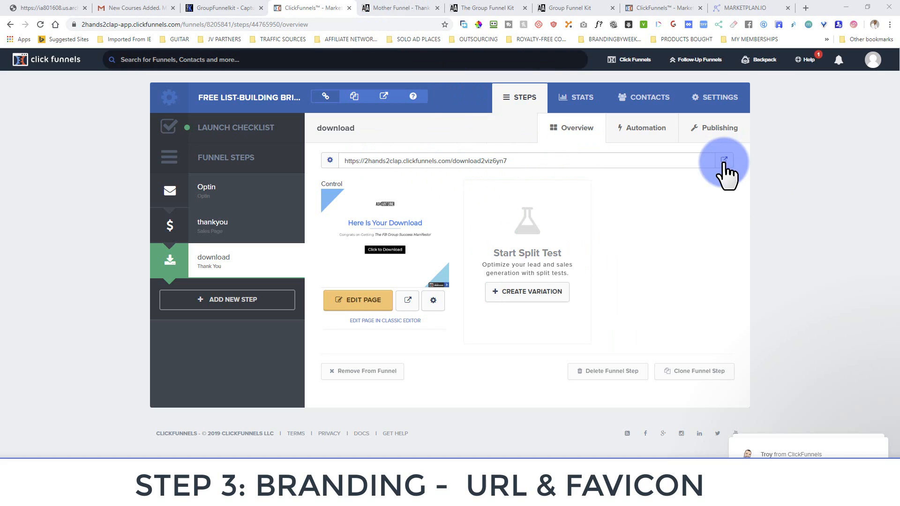
Inspect the web addresses of the live download and thankyou pages
left_click(401, 6)
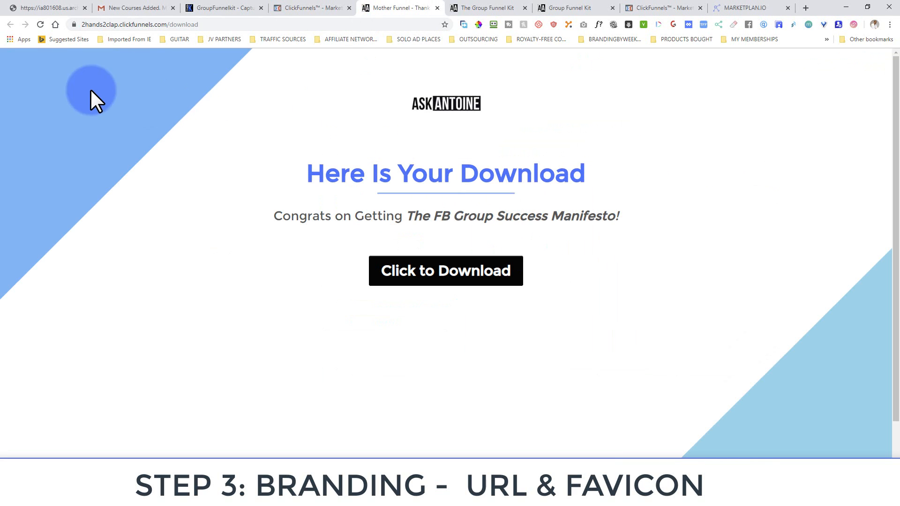
left_click(86, 26)
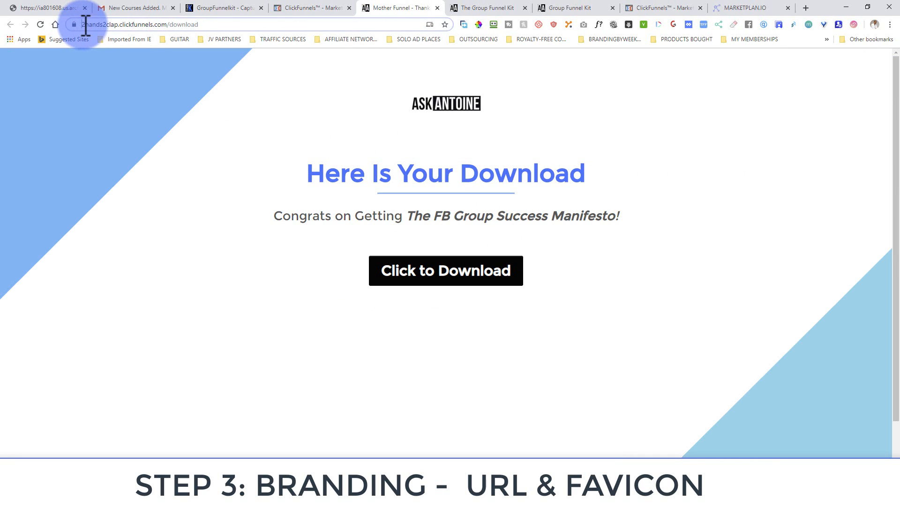
left_click_drag(86, 27, 205, 26)
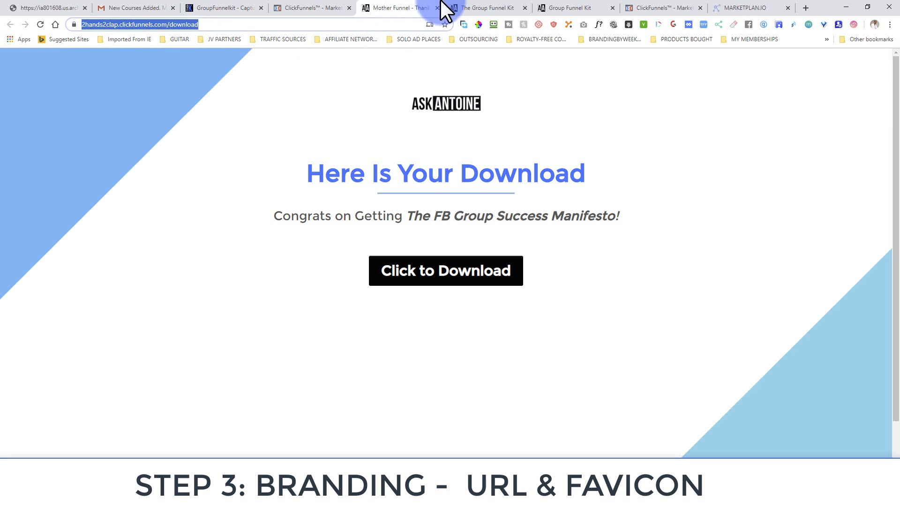
left_click(463, 6)
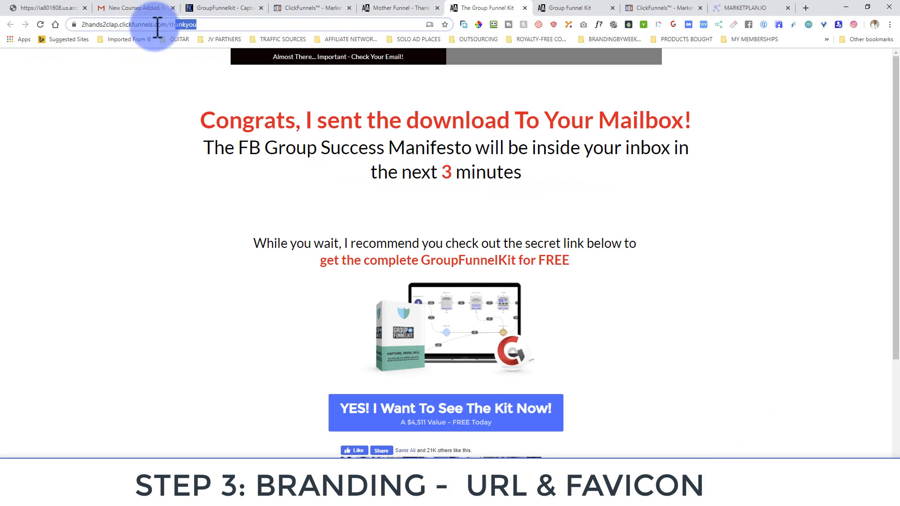
left_click(80, 25)
Switch to the live 'My 10 Step Checklist' optin page and select its full optin33487657 address
left_click(554, 9)
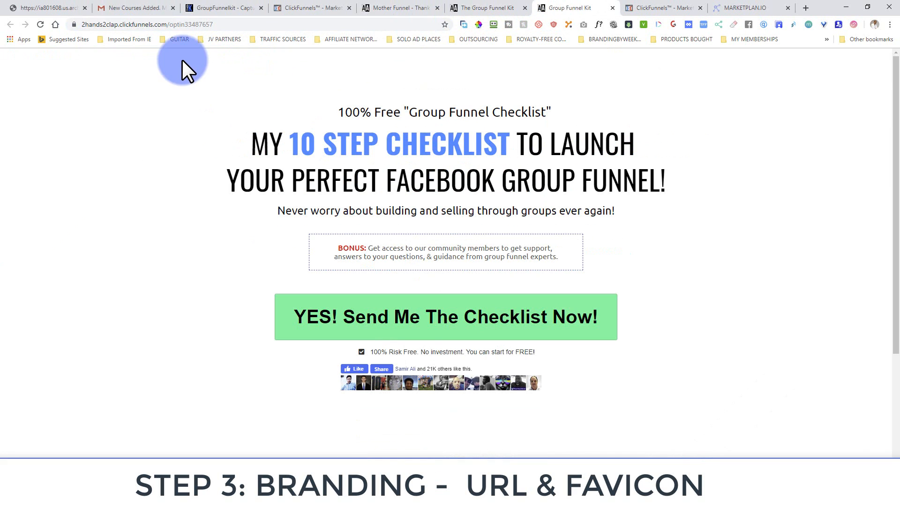
left_click(76, 23)
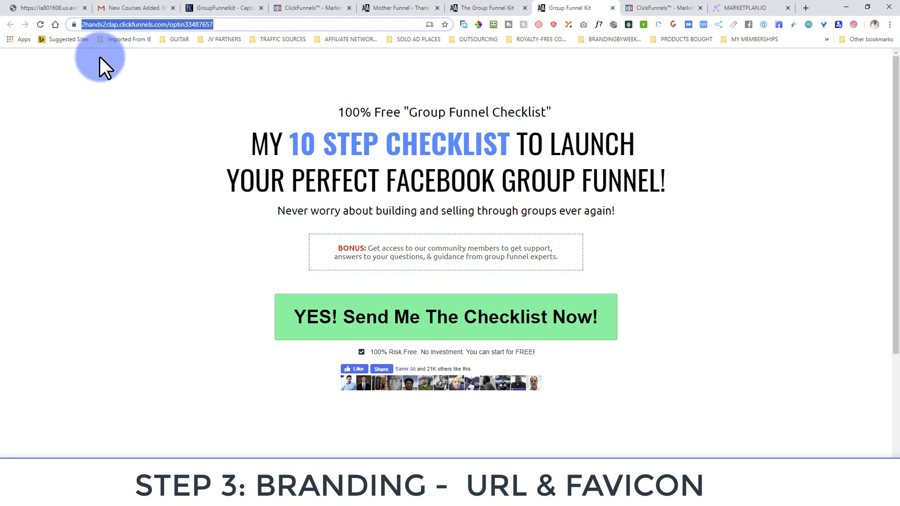
left_click(117, 22)
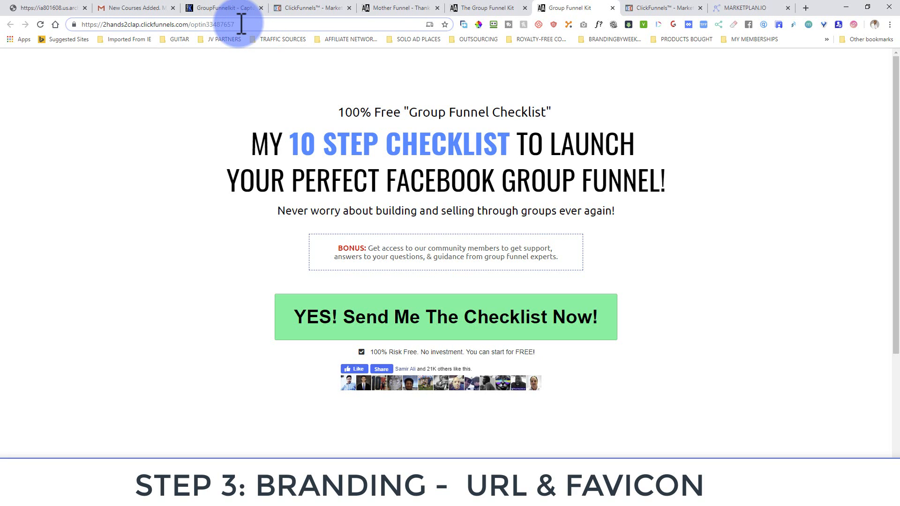
left_click_drag(241, 23, 84, 24)
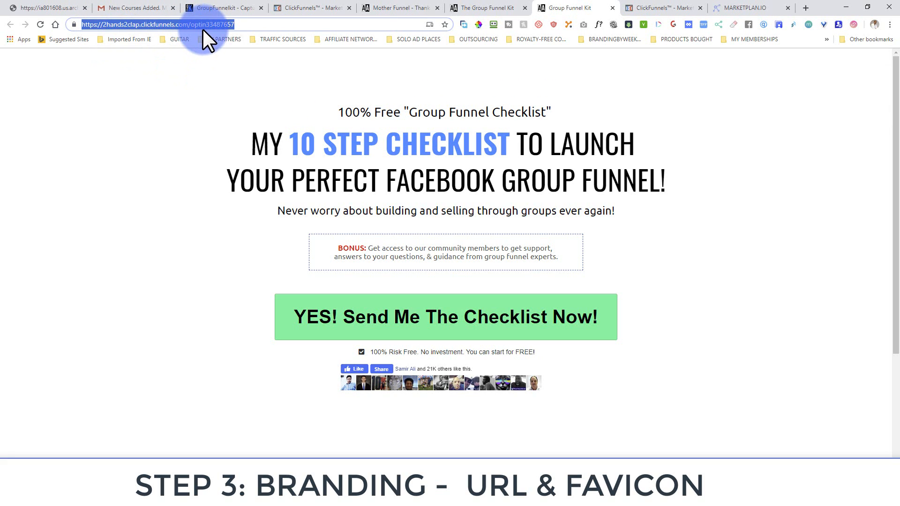
View the Mother Funnel page at its readable /download address, then return to the Optin step overview
left_click(406, 4)
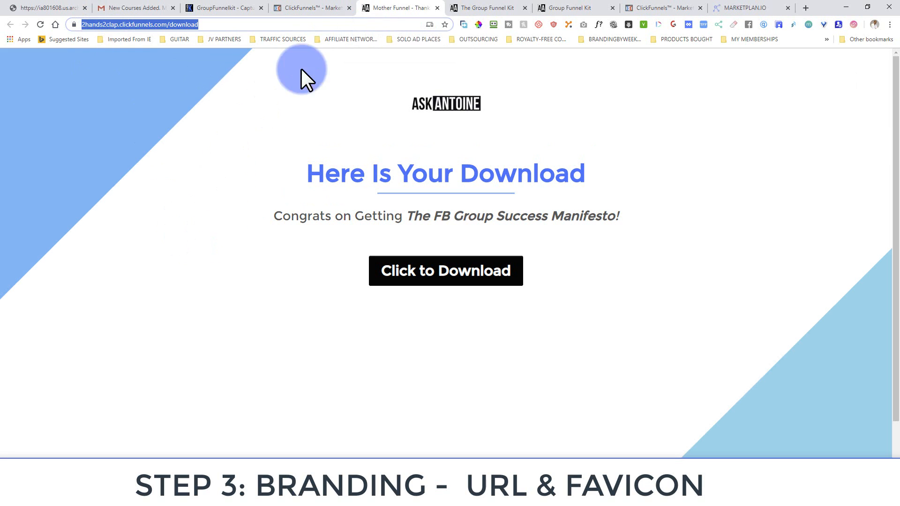
left_click(317, 6)
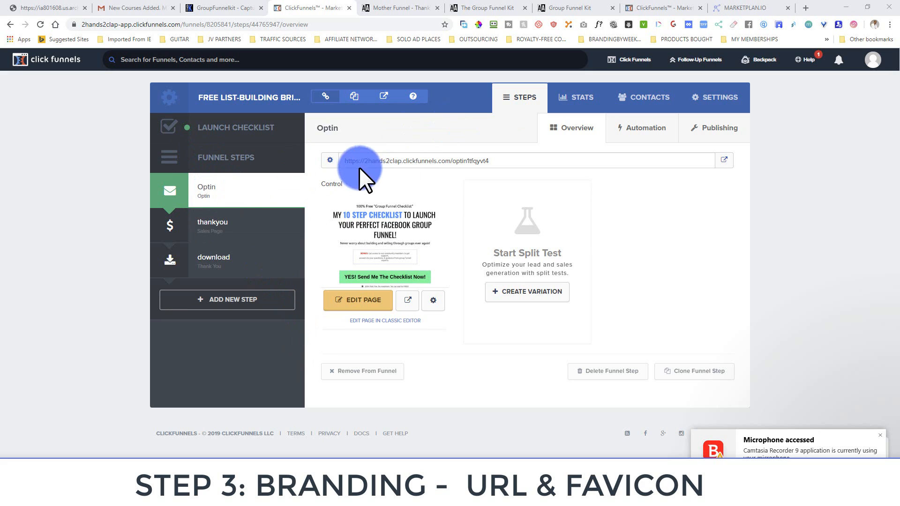
Select the random optin1tfqyvt4 slug in the Optin step's address and bring up its Publishing settings
left_click(348, 161)
left_click_drag(348, 161, 488, 167)
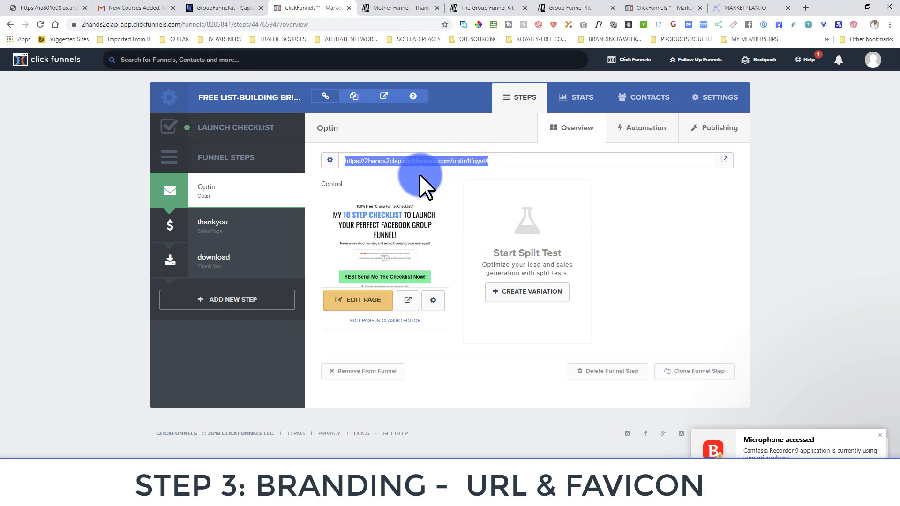
left_click(458, 161)
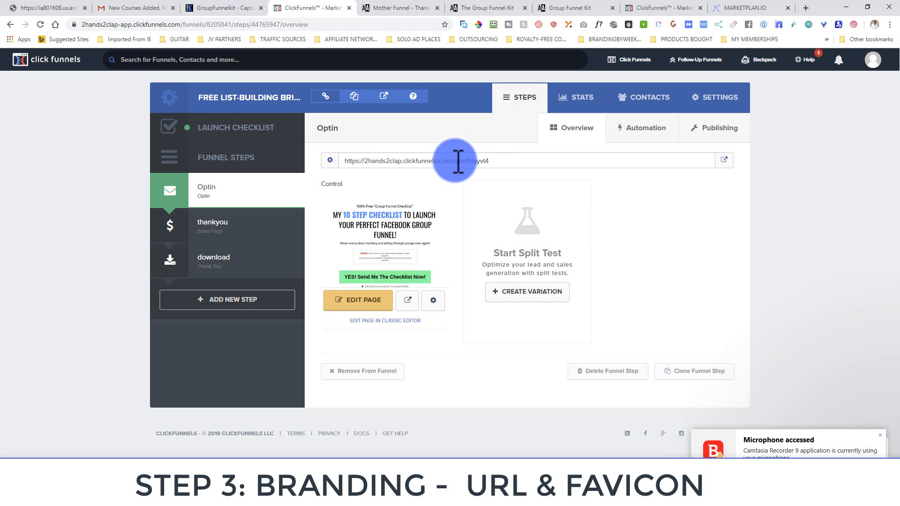
double_click(484, 163)
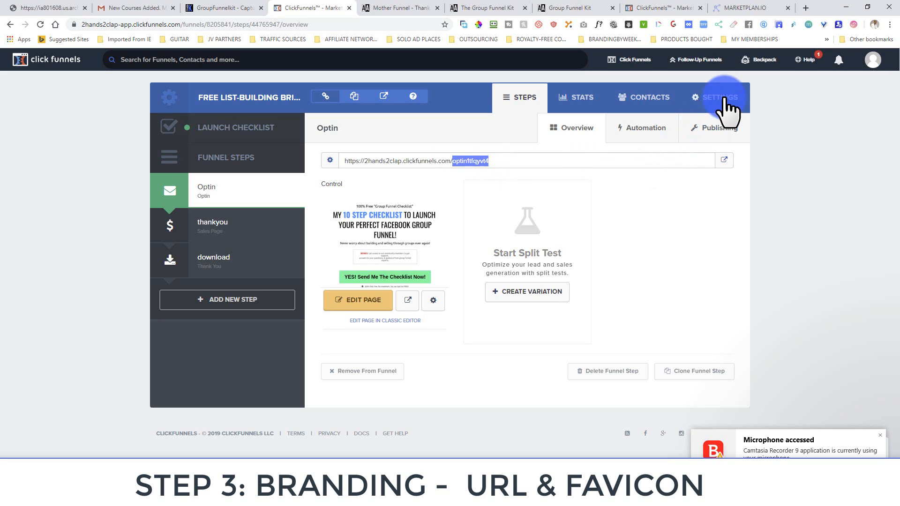
left_click(722, 129)
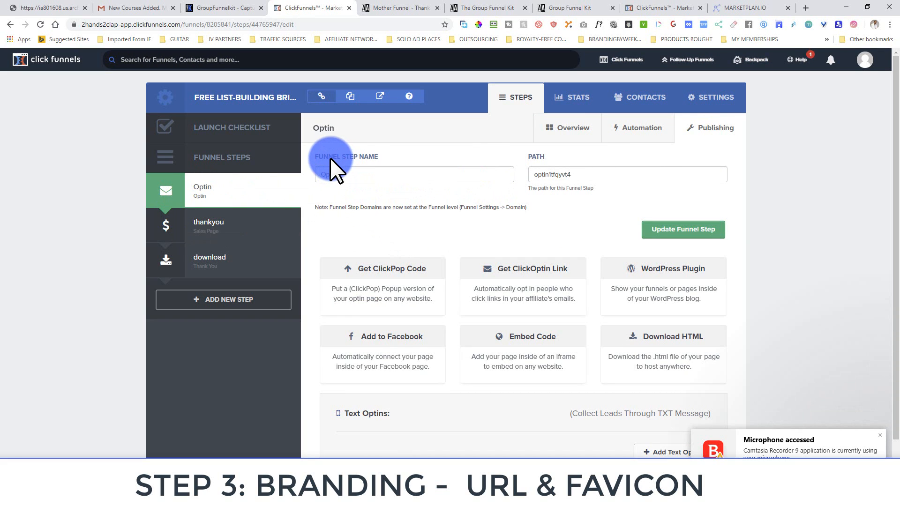
Replace the Optin step's path with optin-fb-checklist and update the funnel step
double_click(346, 175)
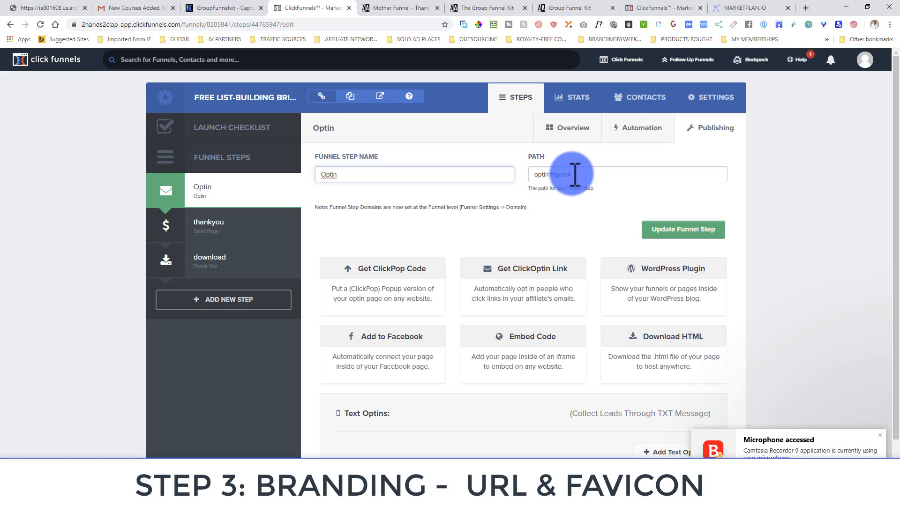
double_click(554, 176)
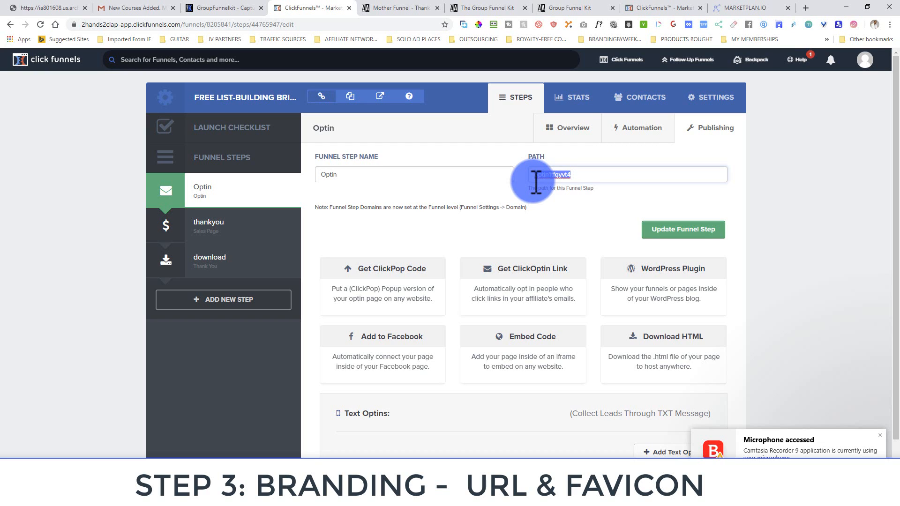
type("optin")
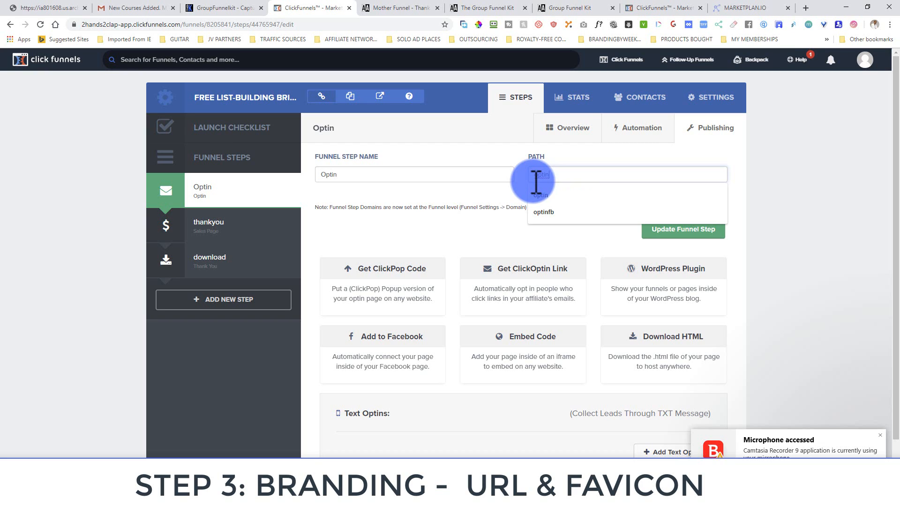
type("-lbc")
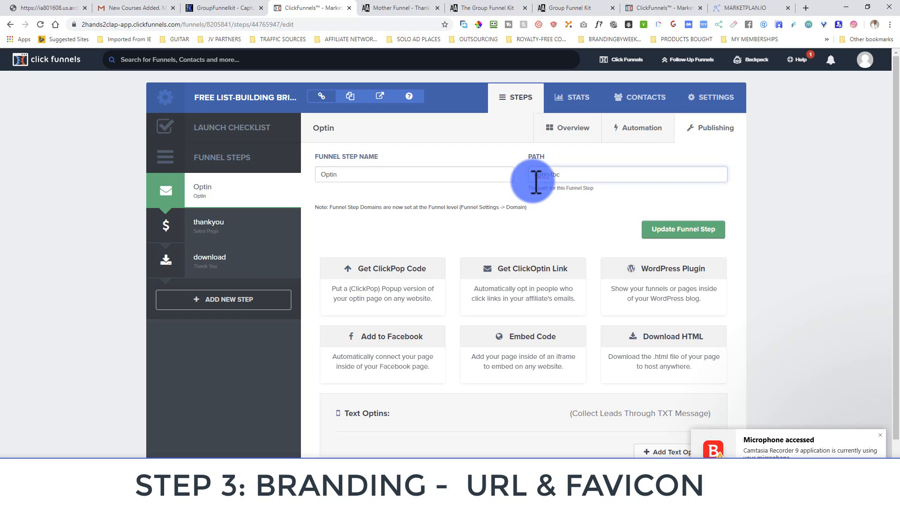
type("fbc")
key("BackSpace")
type("-checklist")
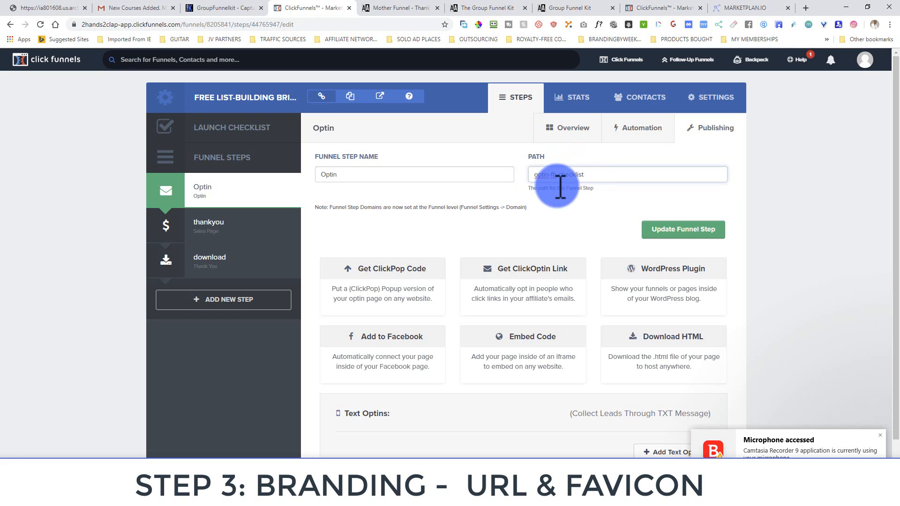
mouse_move(536, 175)
left_mouse_down()
mouse_move(575, 175)
mouse_move(536, 175)
left_mouse_up()
left_click(595, 175)
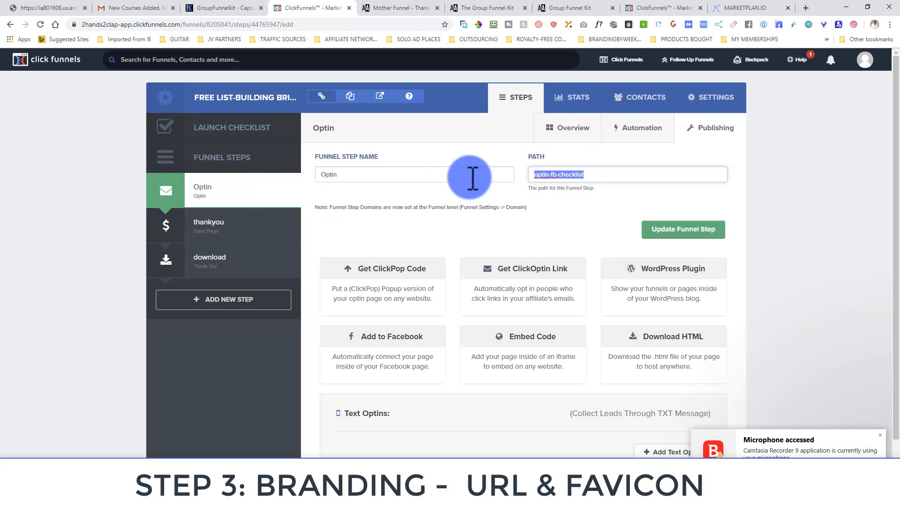
left_click(594, 176)
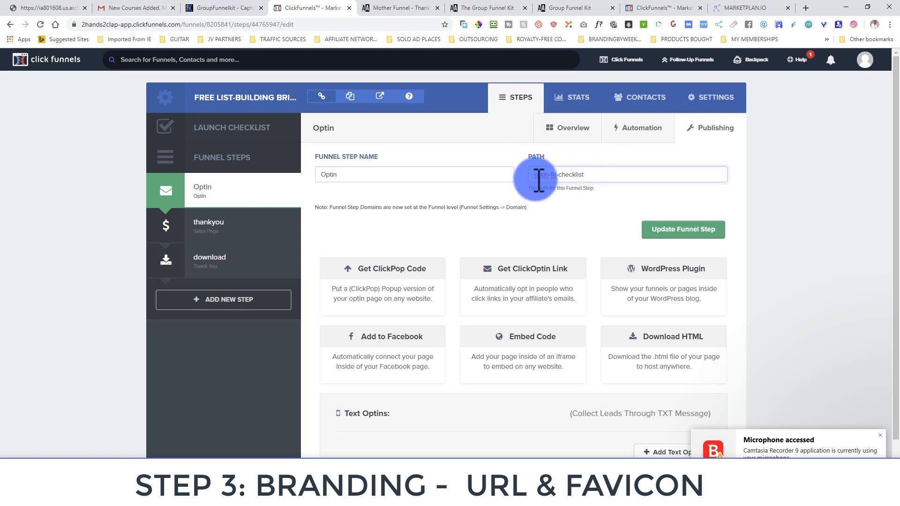
left_click(663, 234)
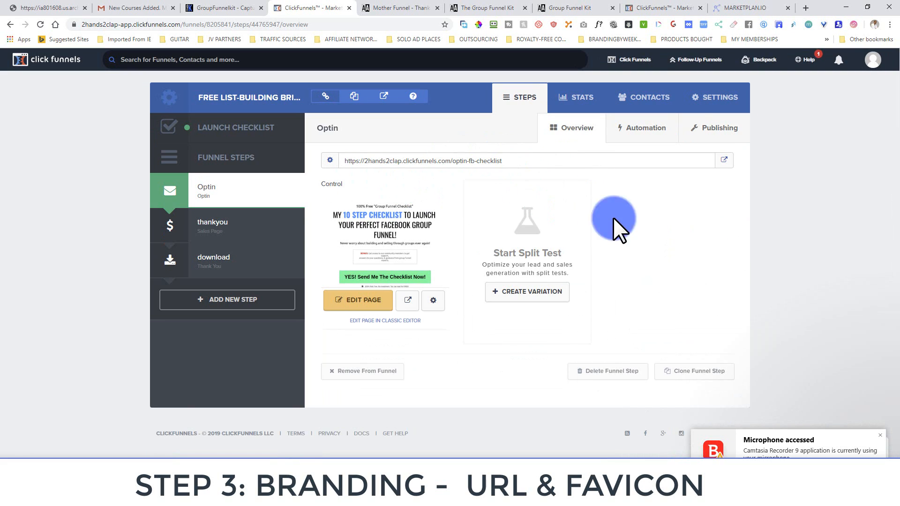
Preview the optin page in a new tab and copy its new /optin-fb-checklist address
left_click(724, 160)
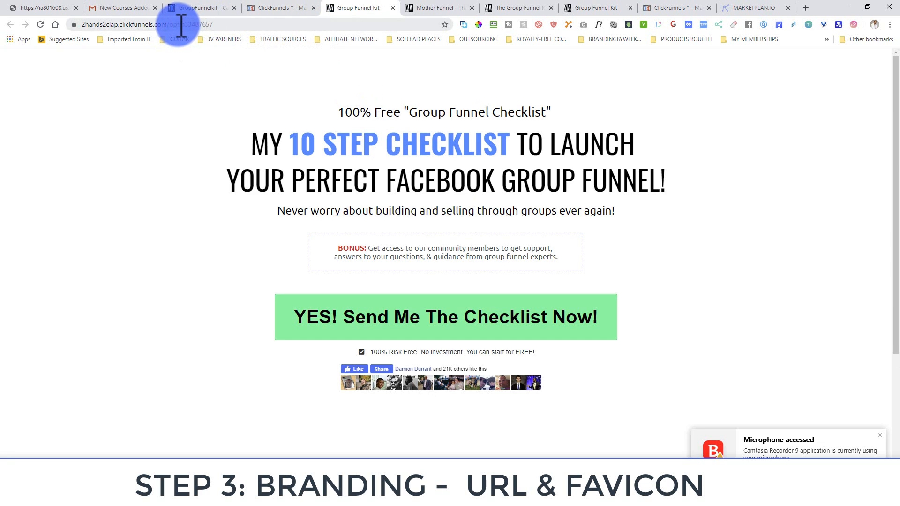
left_click(279, 8)
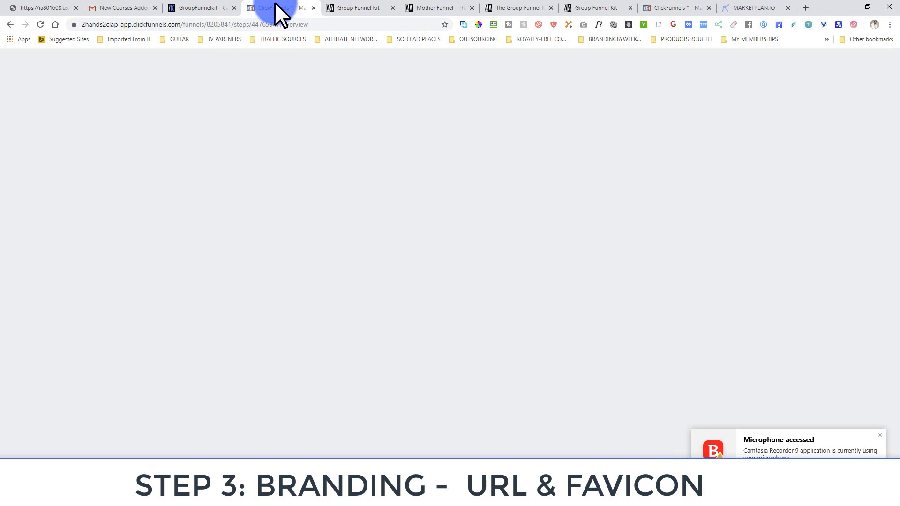
double_click(467, 161)
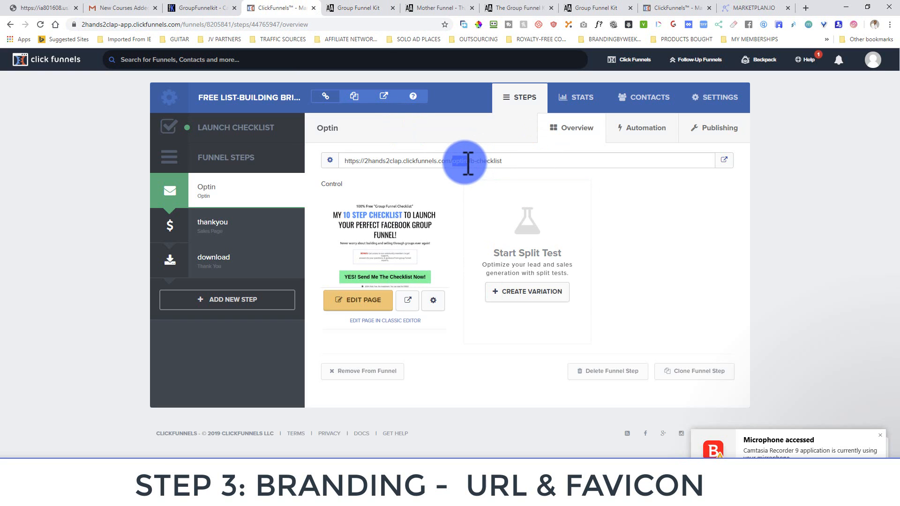
left_click_drag(502, 161, 338, 167)
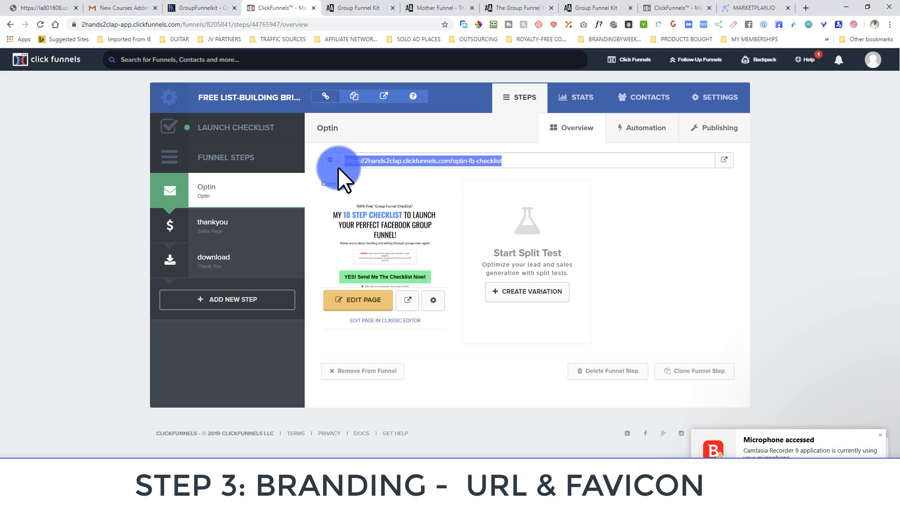
right_click(364, 160)
left_click(375, 177)
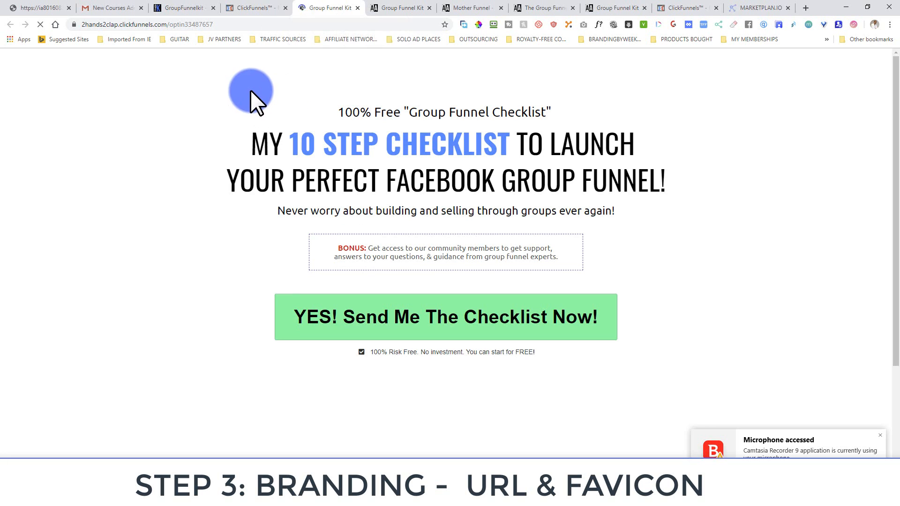
left_click(265, 8)
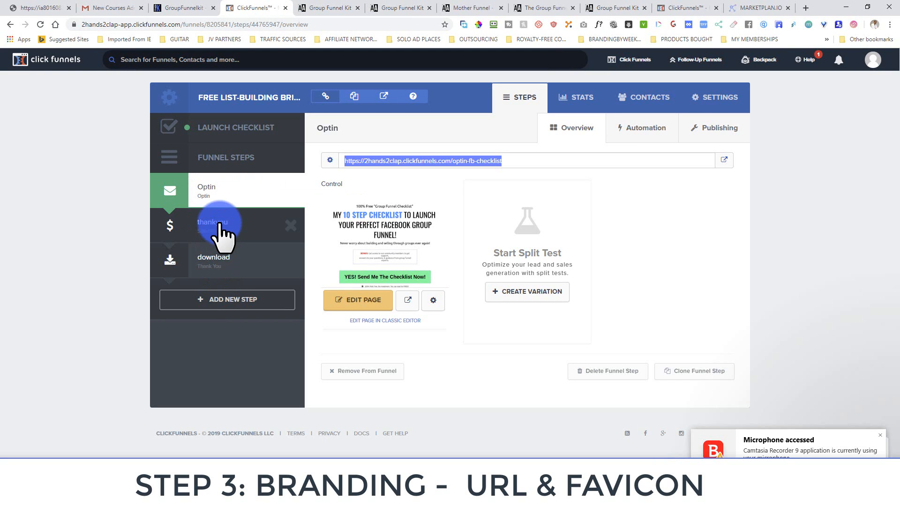
Review the thankyou and download step overviews, the latter still ending /download2viz6yn7
left_click(218, 225)
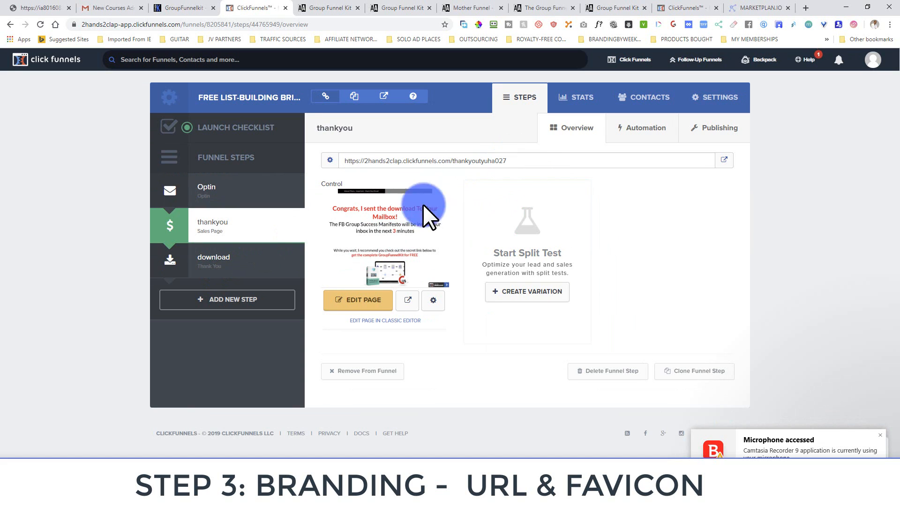
left_click(202, 254)
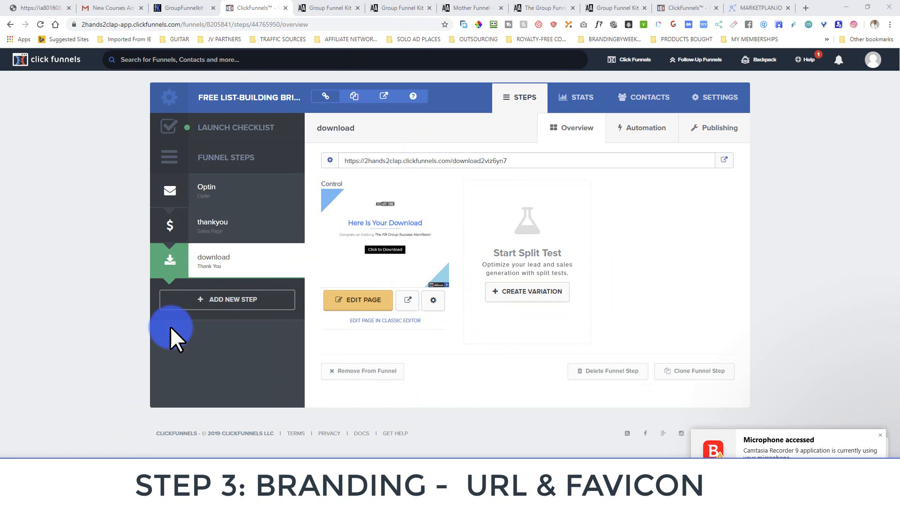
left_click(873, 59)
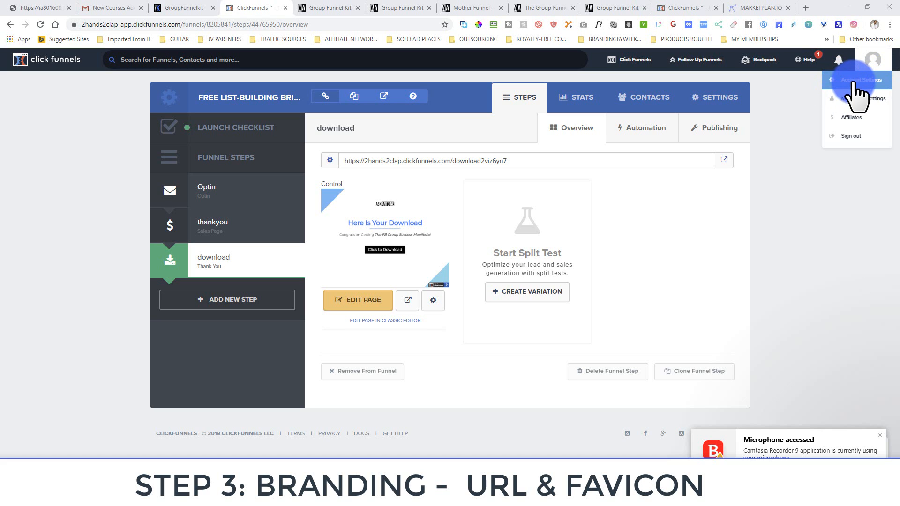
Go to Account Settings > Digital Assets, showing no uploads, and dismiss the microphone-access notice
left_click(854, 84)
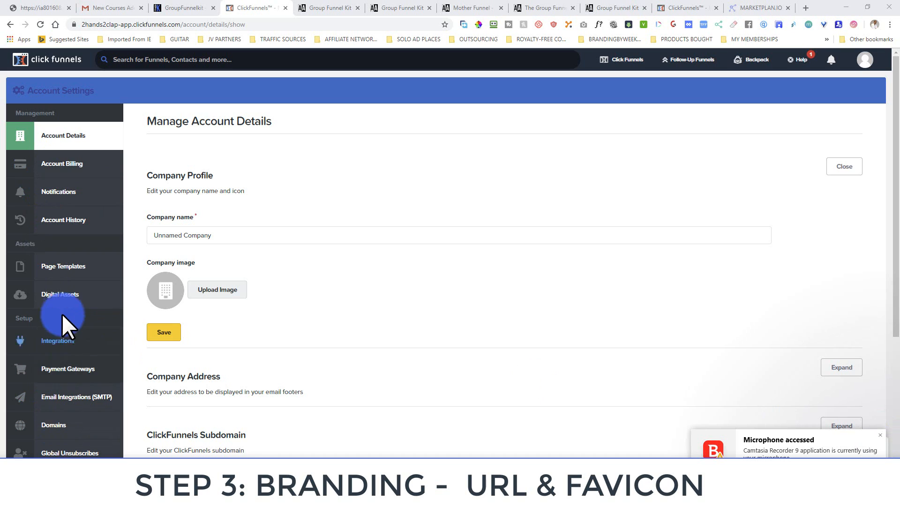
left_click(63, 296)
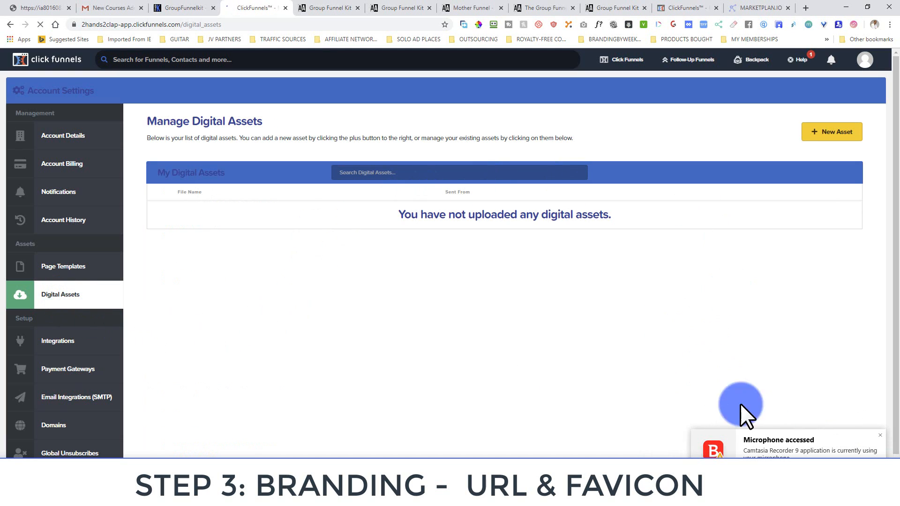
left_click(881, 437)
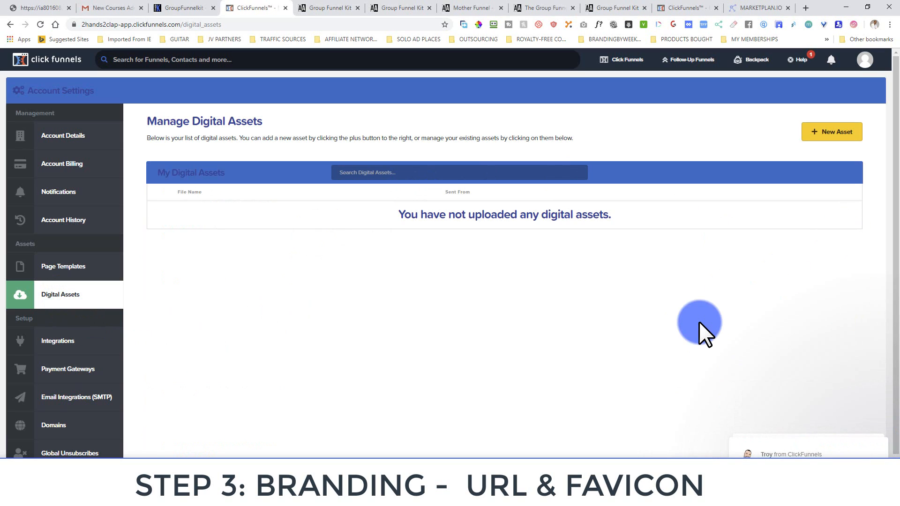
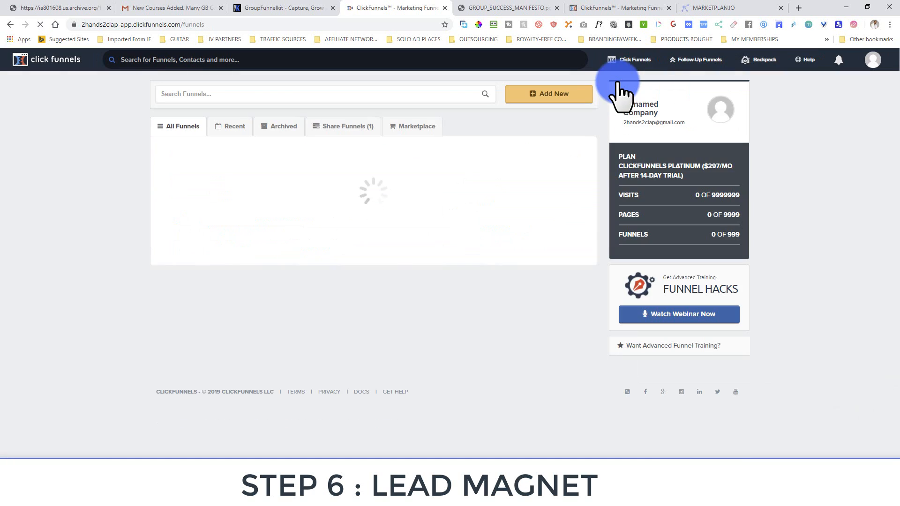
Open the Free List-Building Bridge funnel's download page in the page editor
left_click(266, 172)
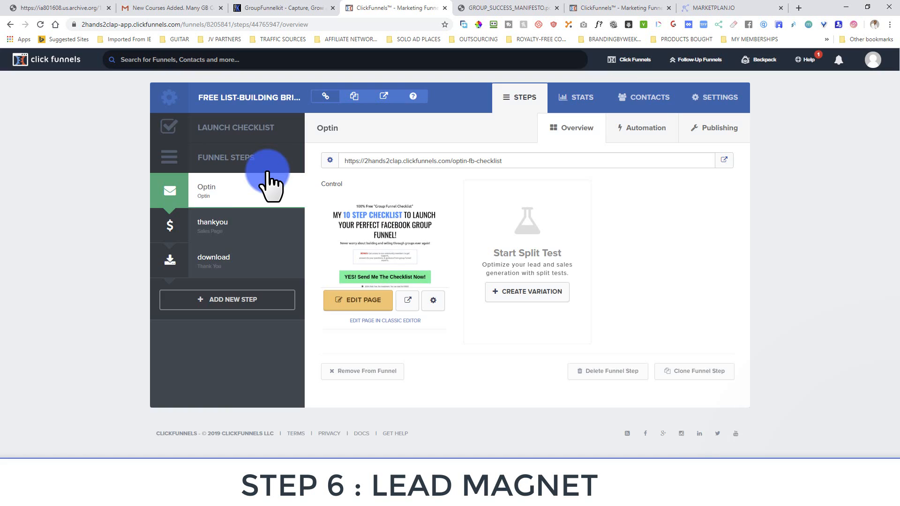
left_click(201, 229)
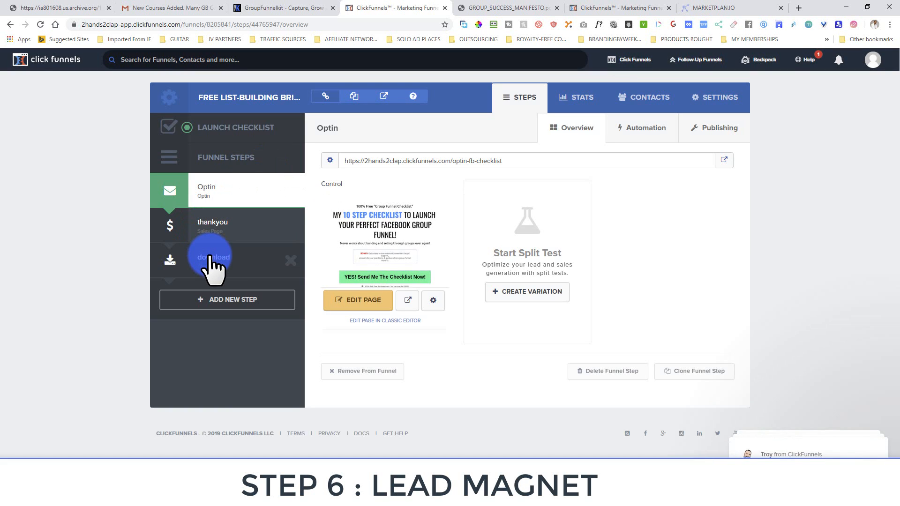
left_click(210, 261)
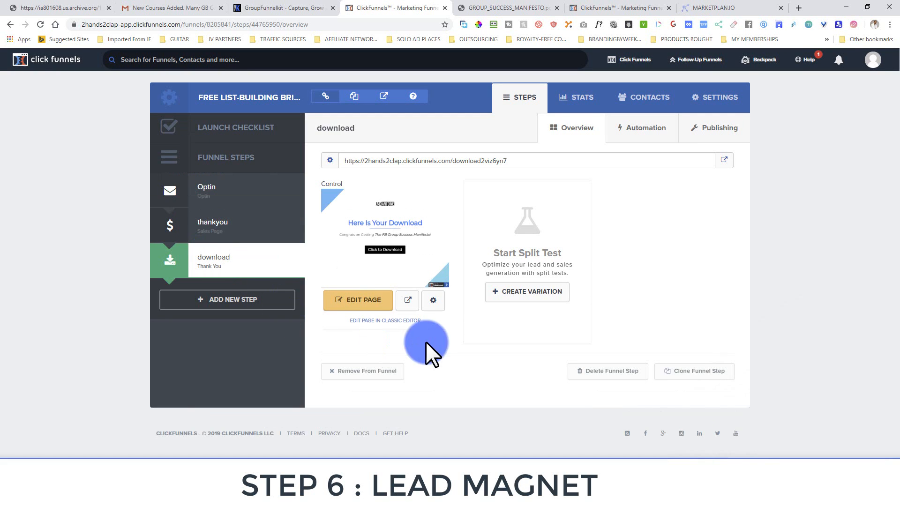
left_click(373, 305)
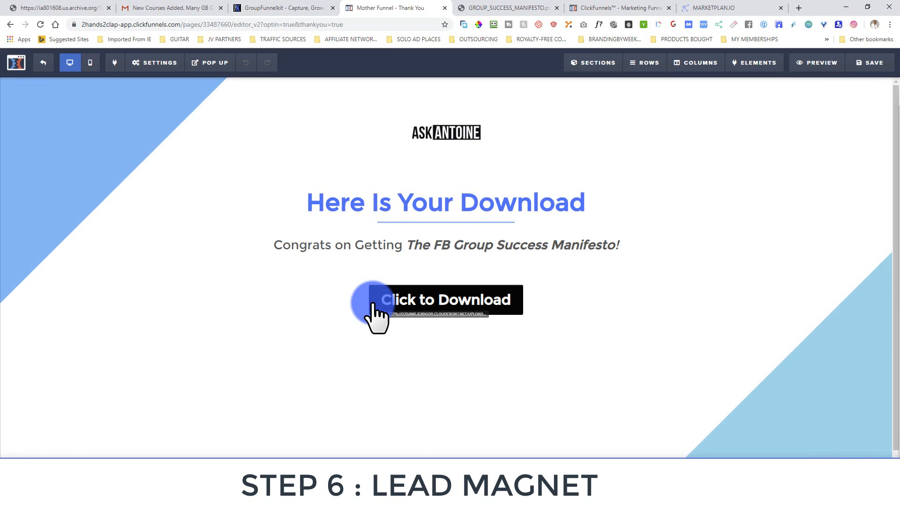
Replace the Click to Download button's link with the Facebook Groups missing-manual PDF URL
mouse_move(538, 300)
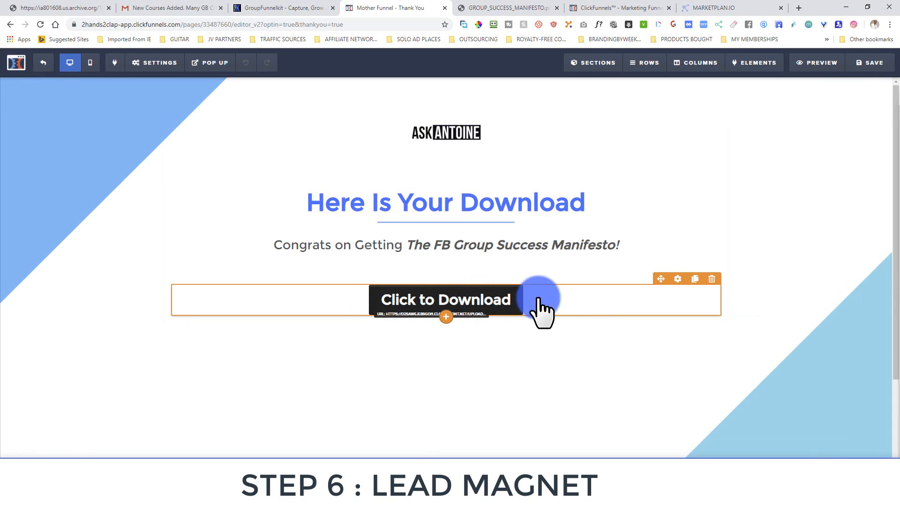
left_click(677, 280)
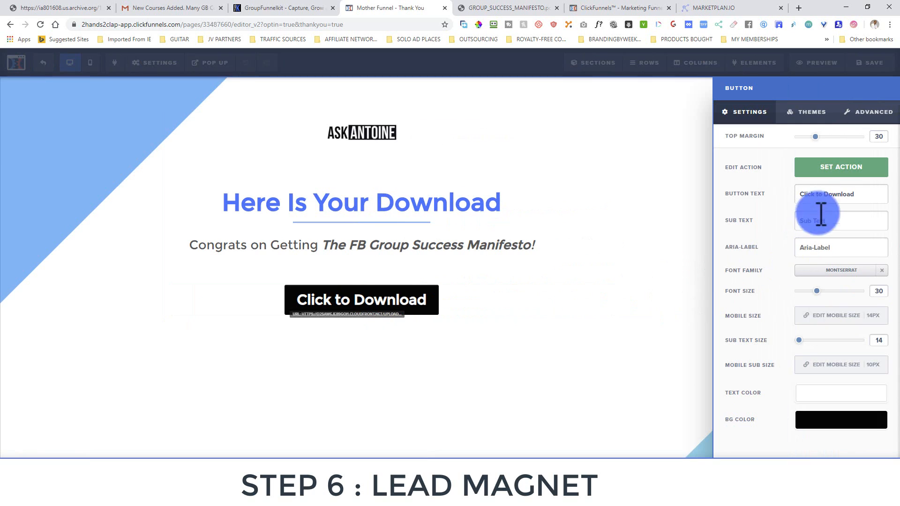
left_click(839, 169)
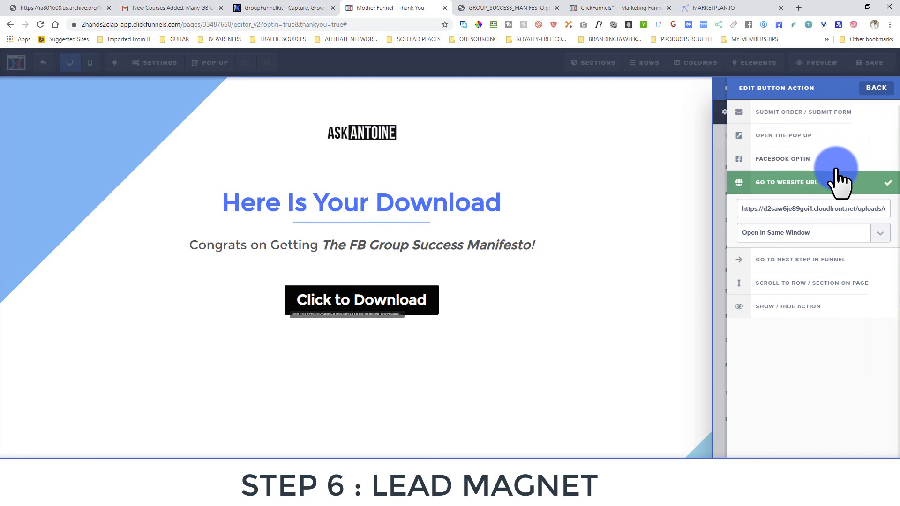
double_click(798, 208)
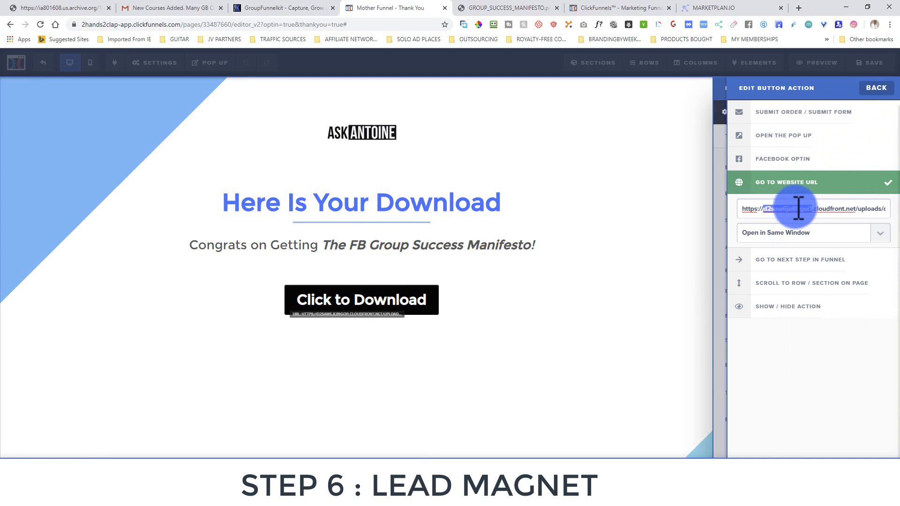
key("BackSpace")
key("ctrl+a")
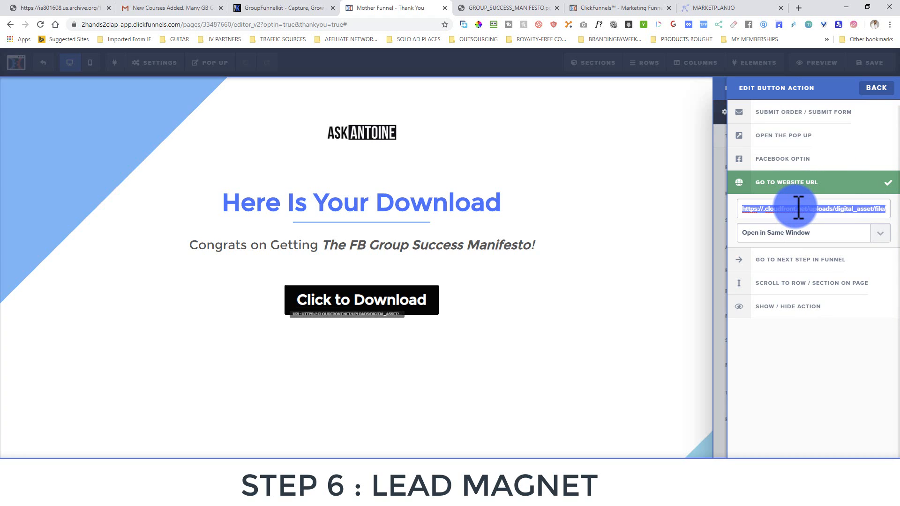
key("BackSpace")
right_click(782, 209)
left_click(800, 283)
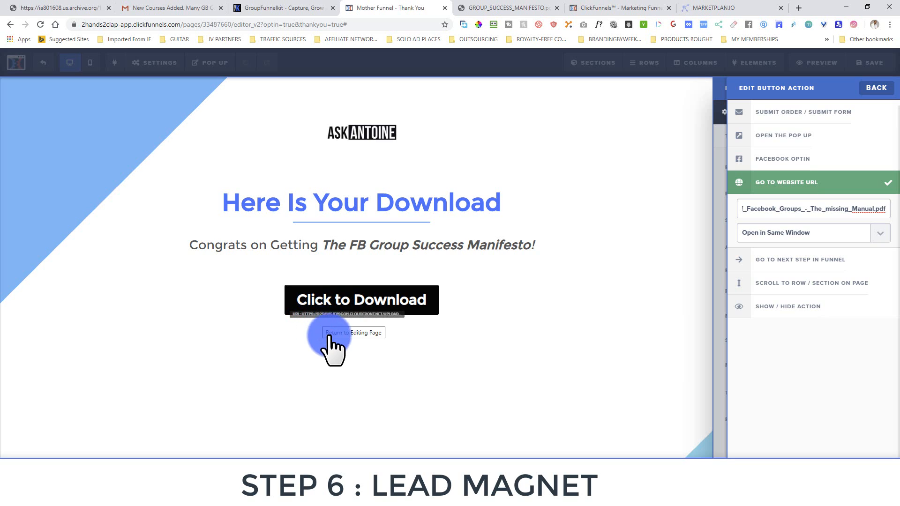
Save the download page and confirm its preview button opens the Facebook Groups manual PDF
left_click(632, 224)
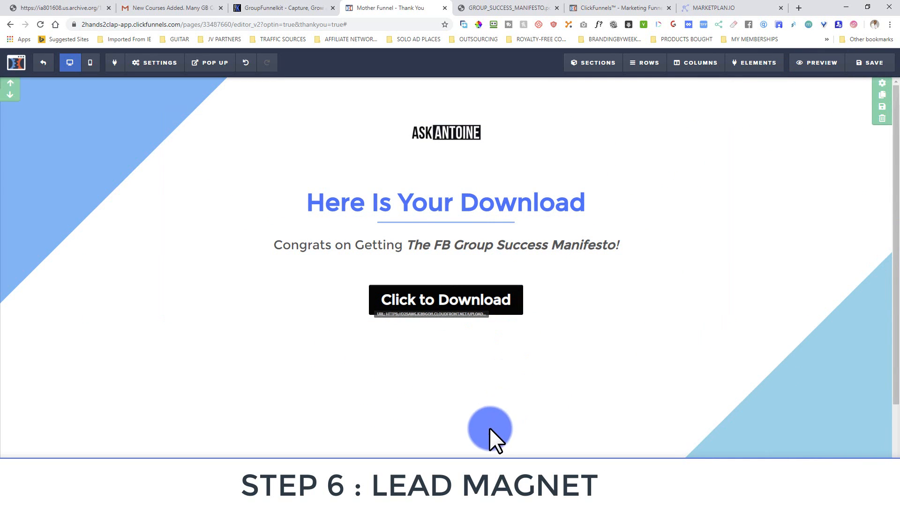
left_click(865, 67)
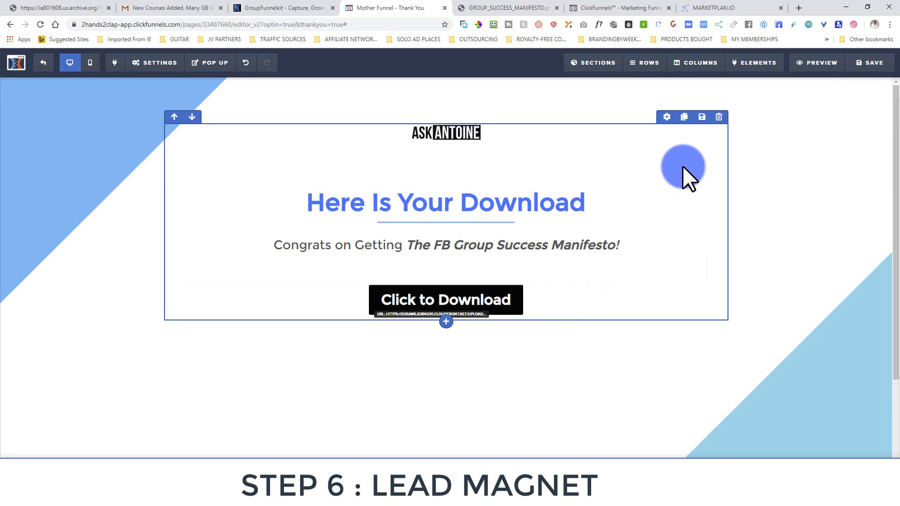
left_click(816, 65)
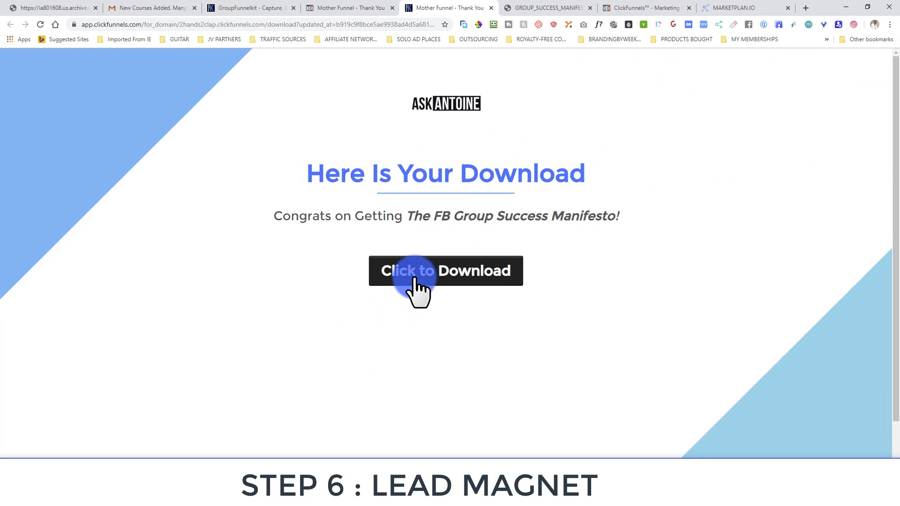
left_click(414, 272)
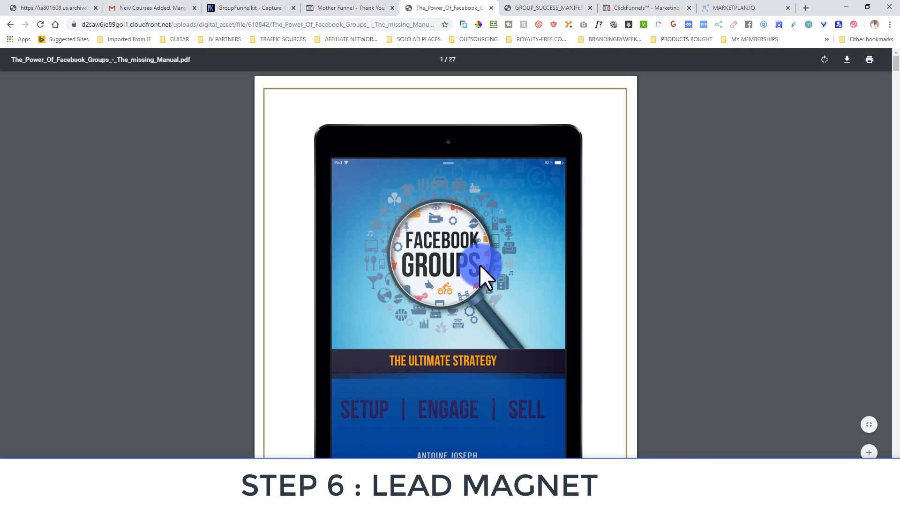
Page through the Facebook Groups manual PDF from the cover to page 13 of 27
scroll(436, 388, "down", 15)
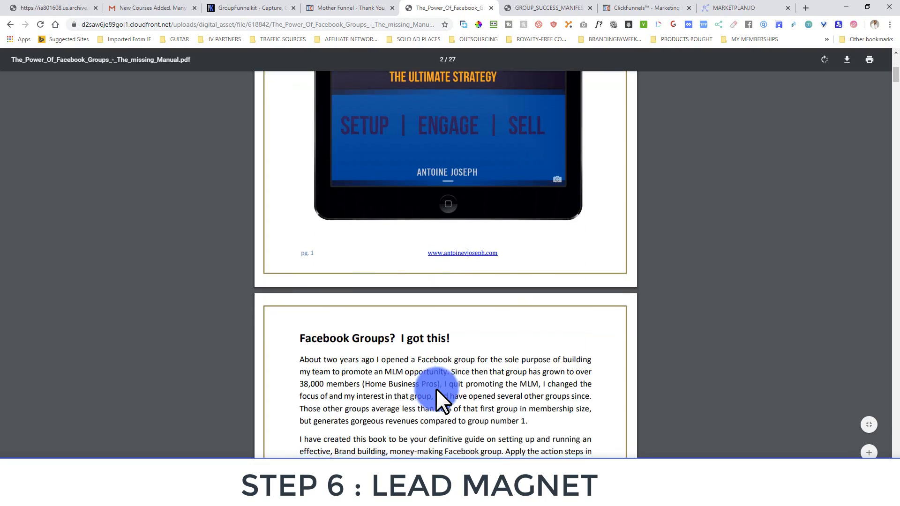
scroll(436, 388, "up", 5)
scroll(436, 388, "down", 10)
scroll(436, 389, "down", 5)
left_click_drag(892, 109, 892, 253)
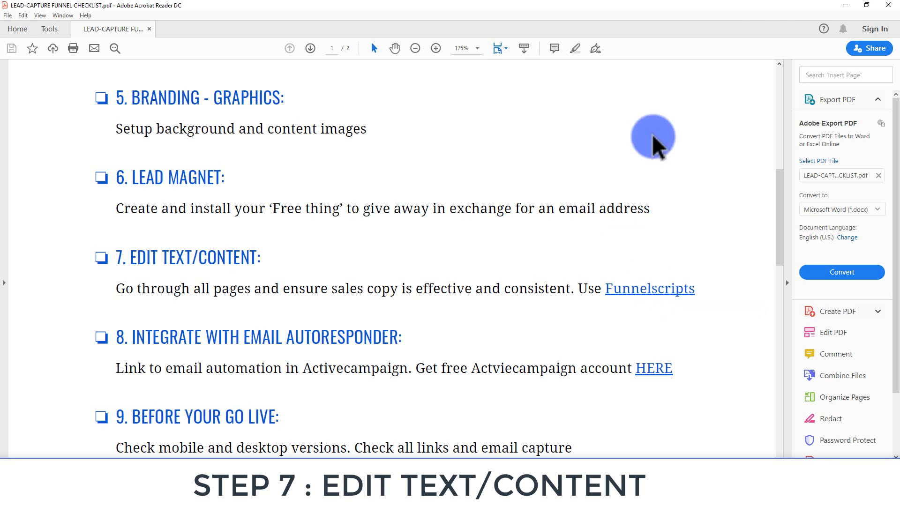
Minimize the checklist in Acrobat and return to the Mother Funnel - Thank You editor tab
left_click(845, 5)
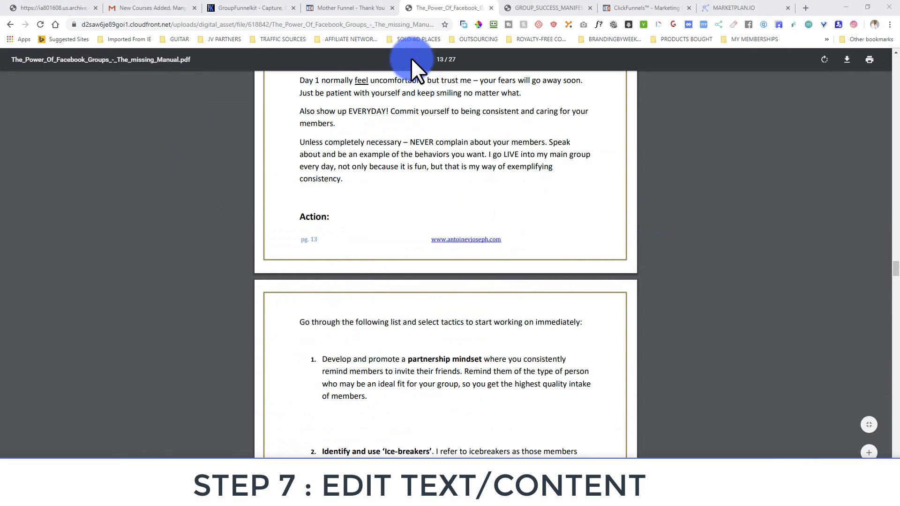
left_click(357, 6)
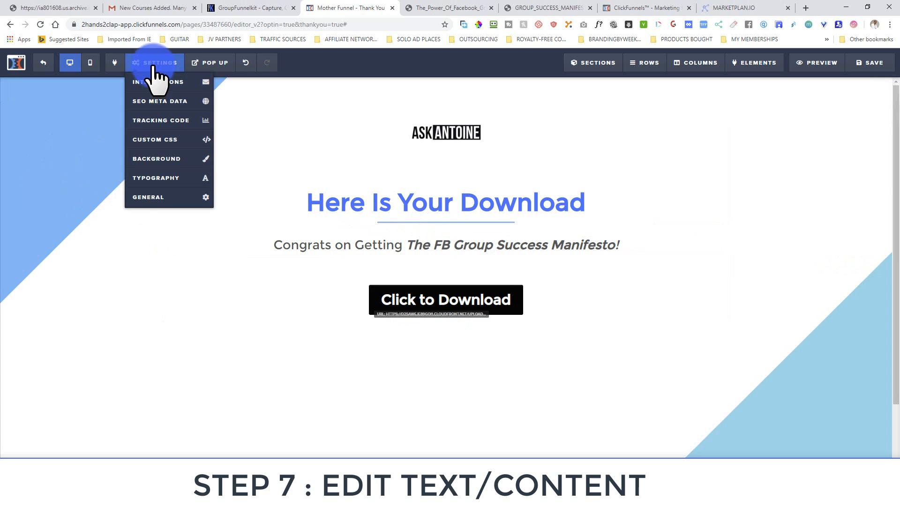
Exit the page editor and go to the funnel's Optin step overview
left_click(45, 67)
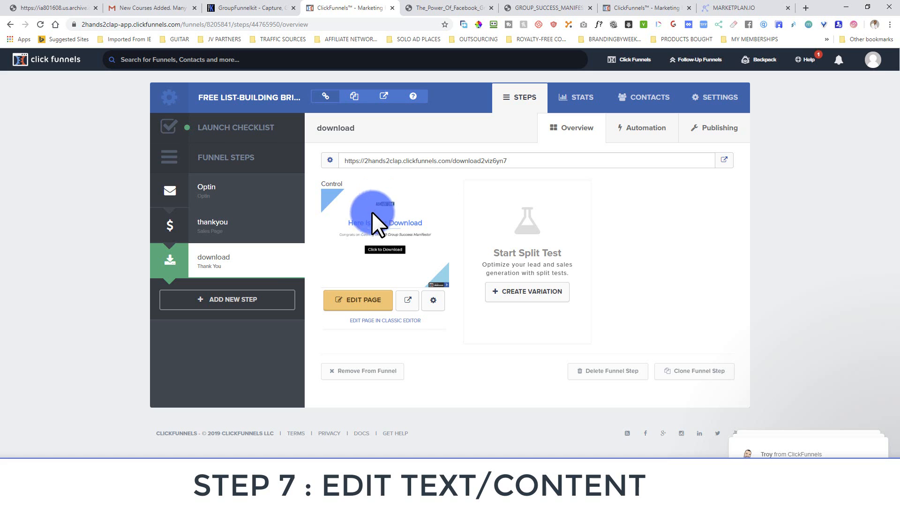
left_click(217, 190)
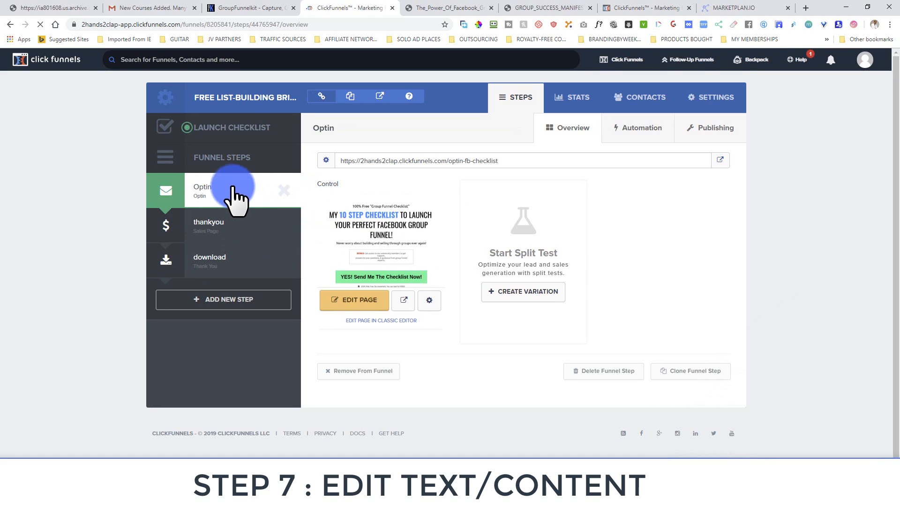
Open the Optin page in the editor and select its '10 STEP CHECKLIST' headline
left_click(365, 301)
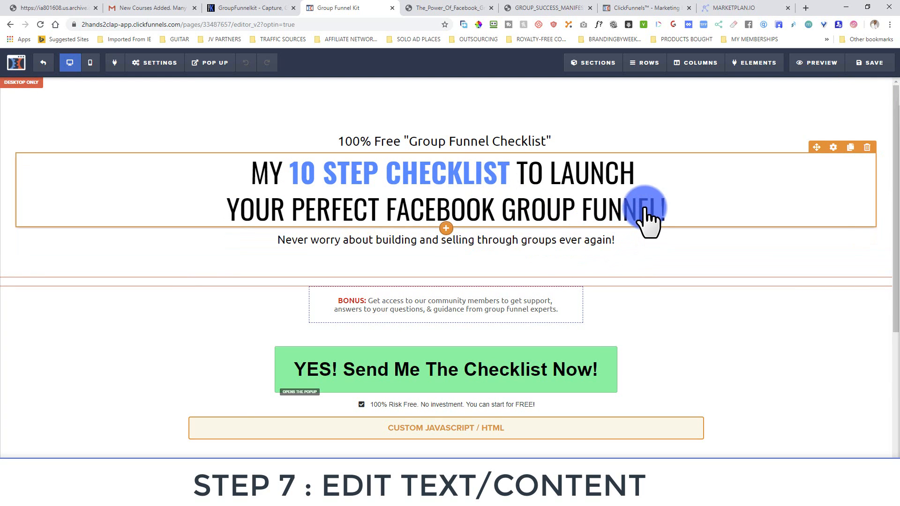
left_click(300, 177)
Insert test letters 'tttt' between the 1 and 0 of the headline's '10'
left_click(291, 178)
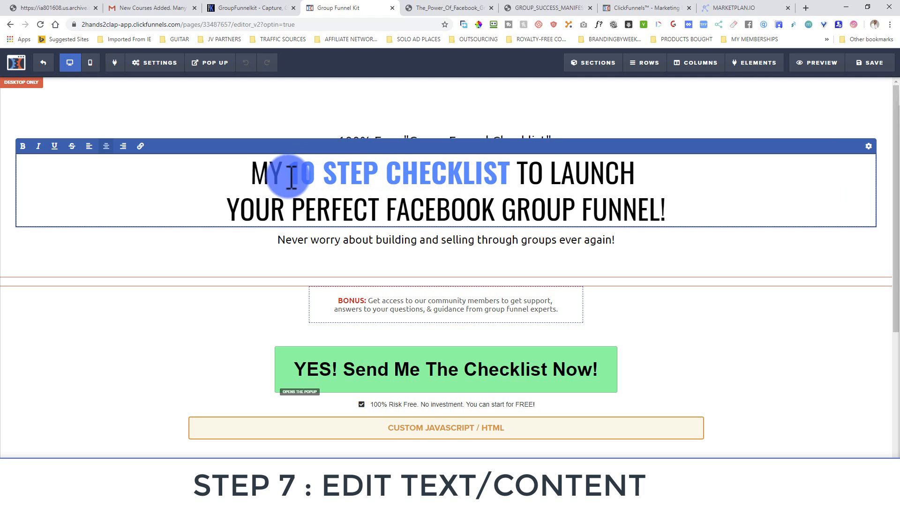
type("tttttt")
key("BackSpace")
key("BackSpace")
key("BackSpace")
key("BackSpace")
key("BackSpace")
key("BackSpace")
key("Right")
type("tttt")
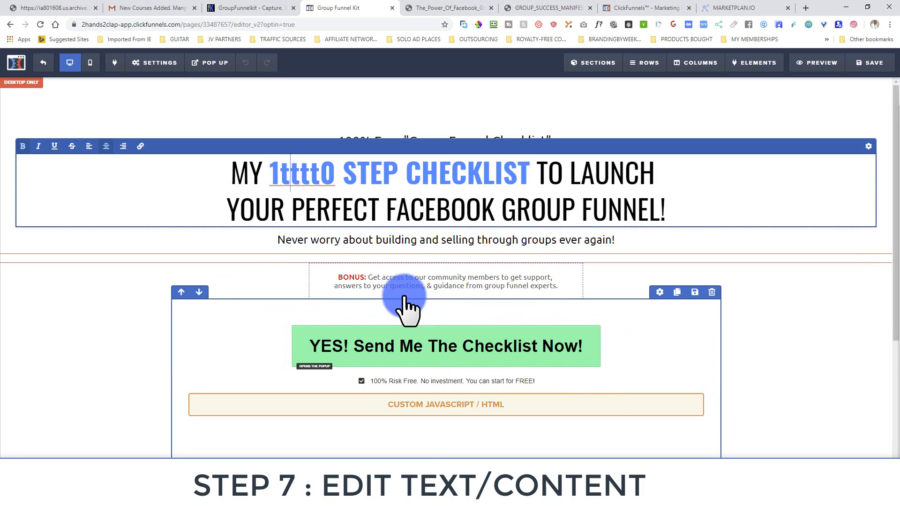
left_click(209, 65)
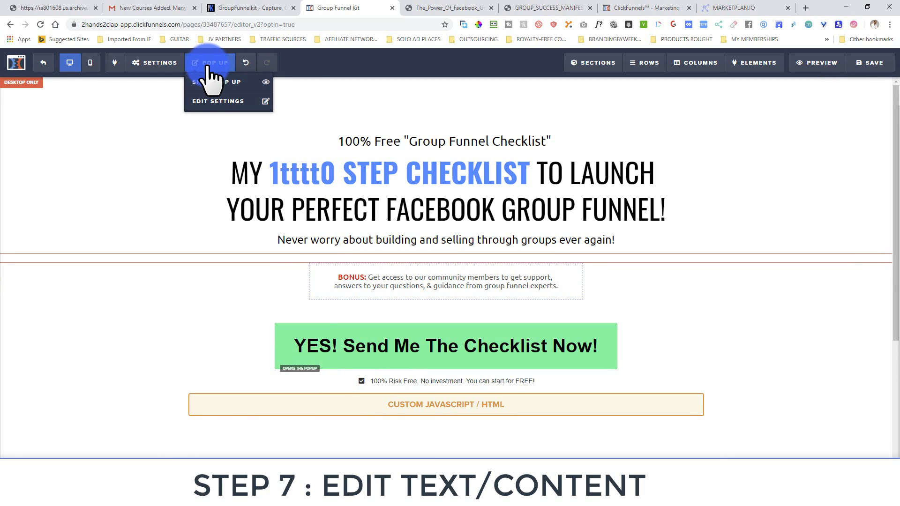
Show the opt-in popup, check its 'Tell Me Where To Send' headline, then bring up the checklist PDF
left_click(212, 81)
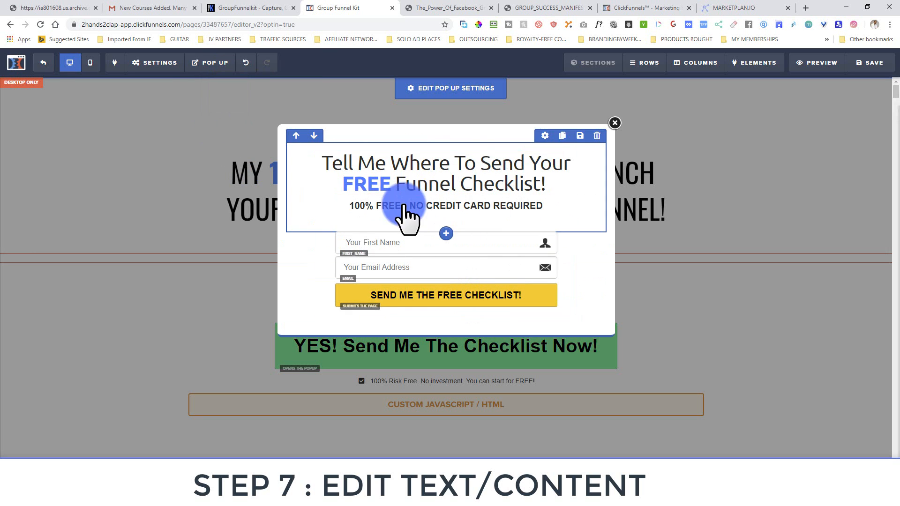
left_click(417, 167)
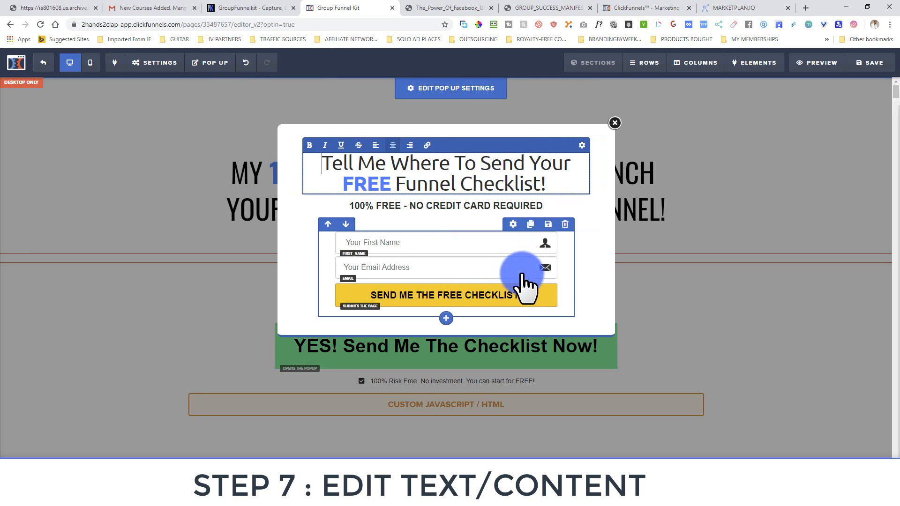
left_click(587, 291)
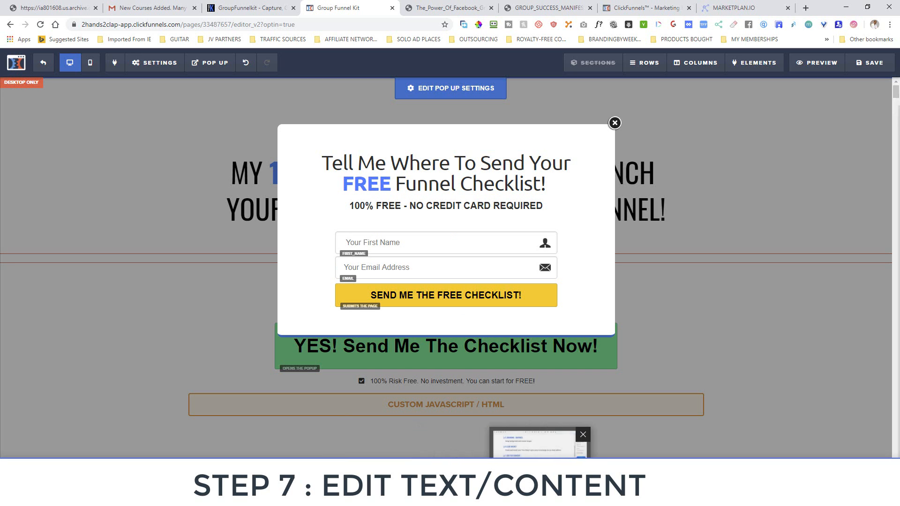
left_click(537, 497)
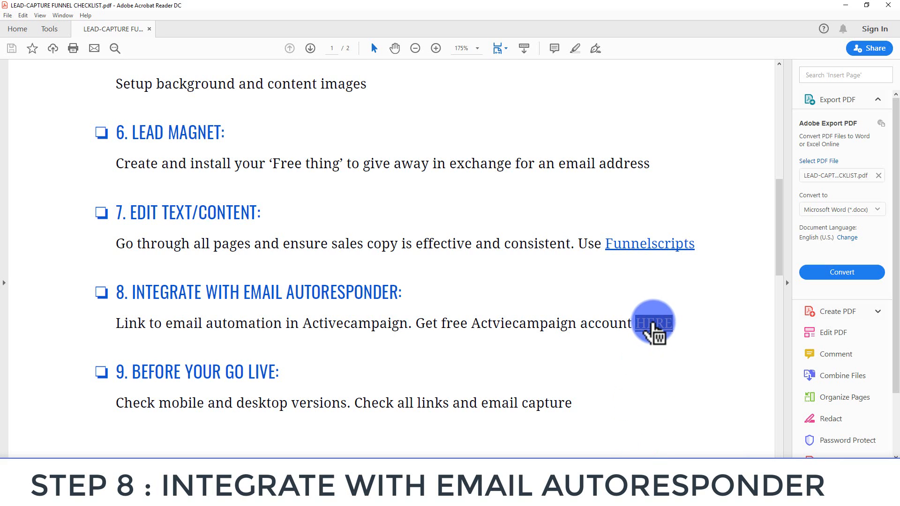
Follow the checklist's step 8 ActiveCampaign link, allowing it past the security warning
left_click(653, 326)
left_click(453, 286)
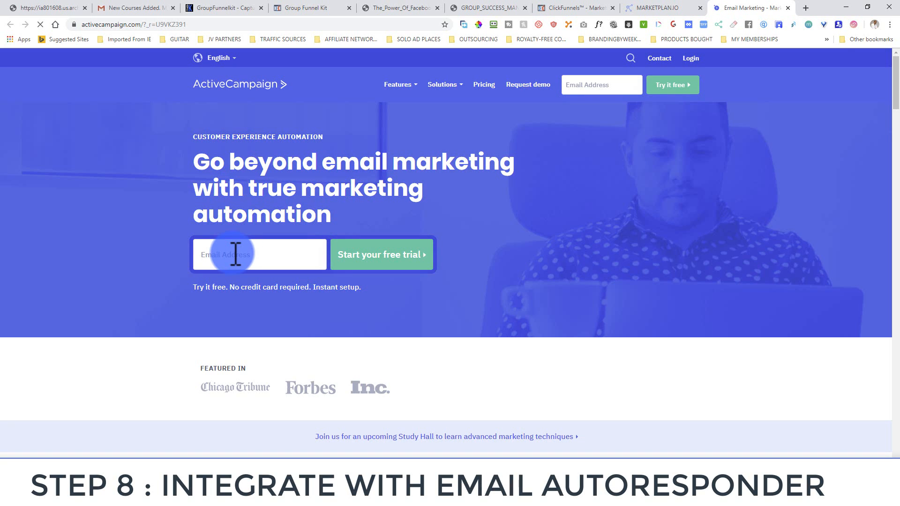
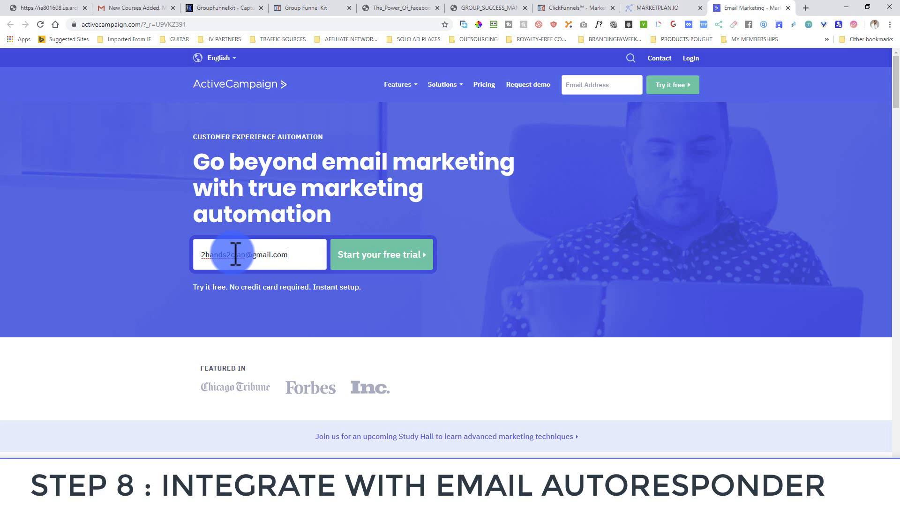
Start an ActiveCampaign free trial with an email address and first name
left_click(357, 256)
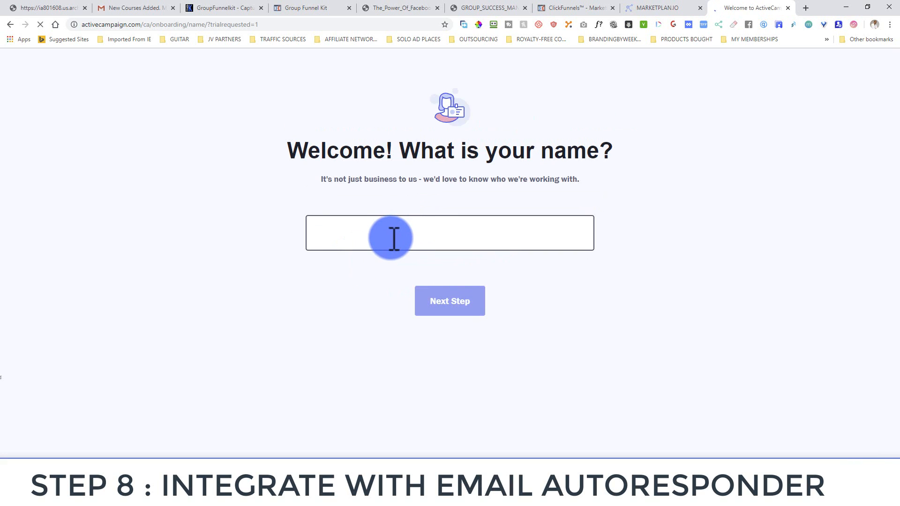
type("Antoine")
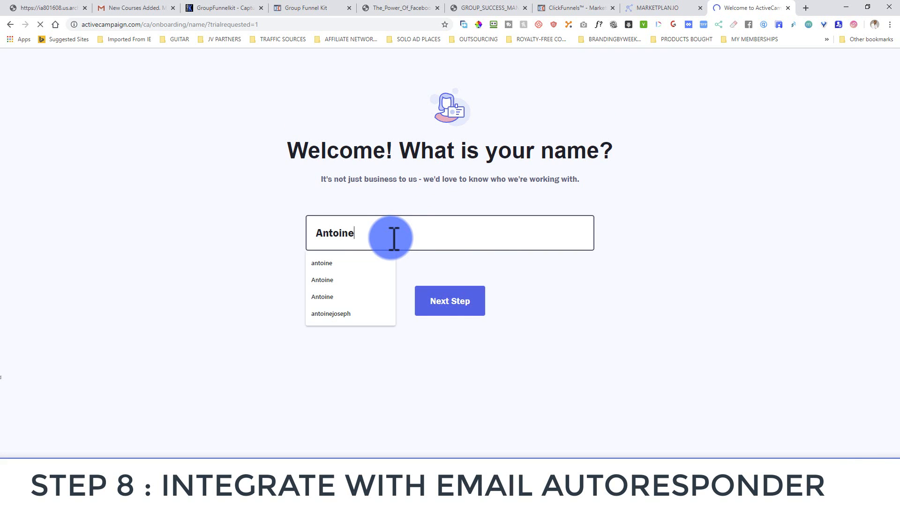
left_click(455, 286)
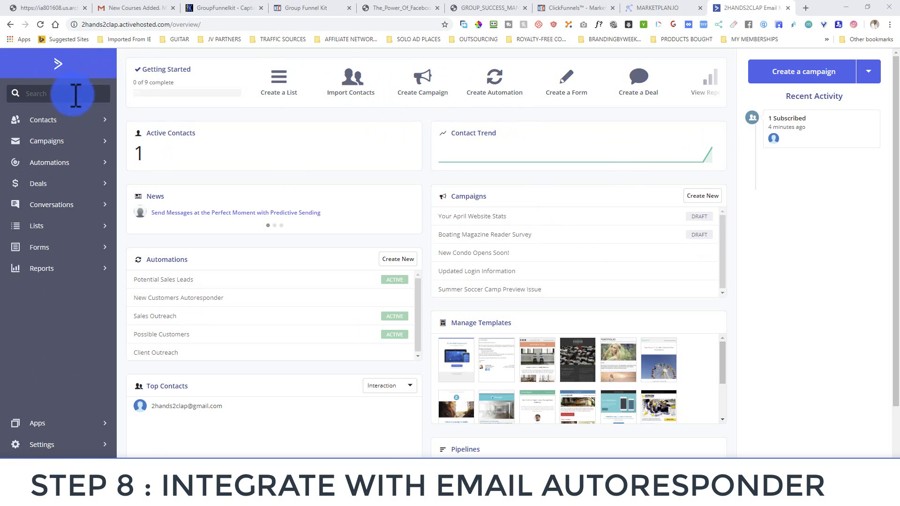
From the dashboard and Lists, go to Automations and create a Start from Scratch automation
left_click(49, 58)
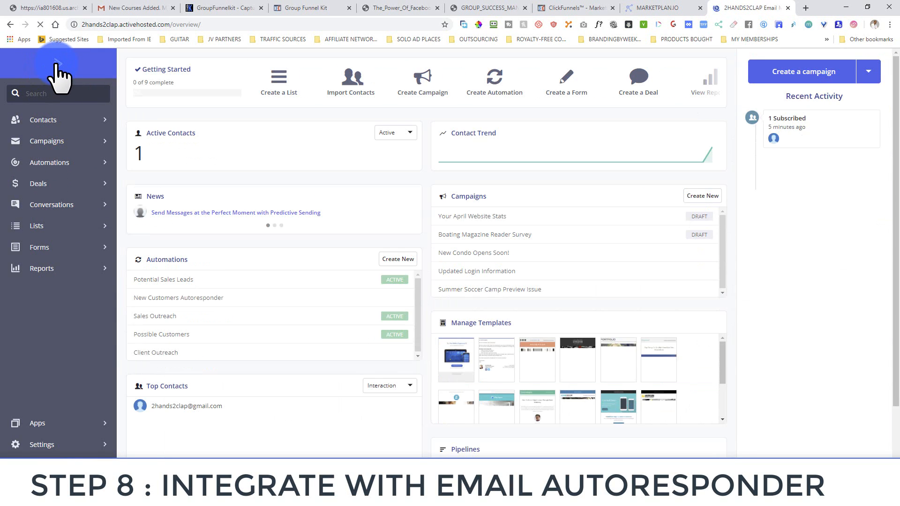
left_click(53, 226)
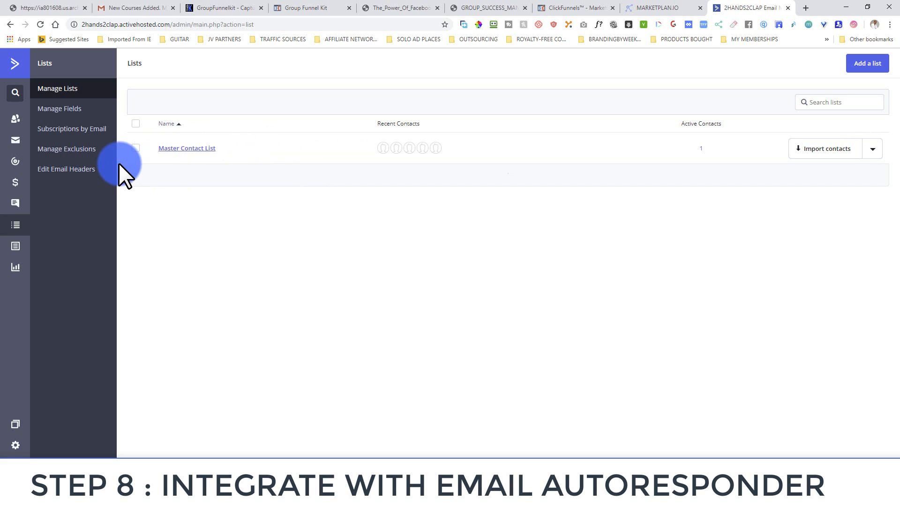
left_click(20, 164)
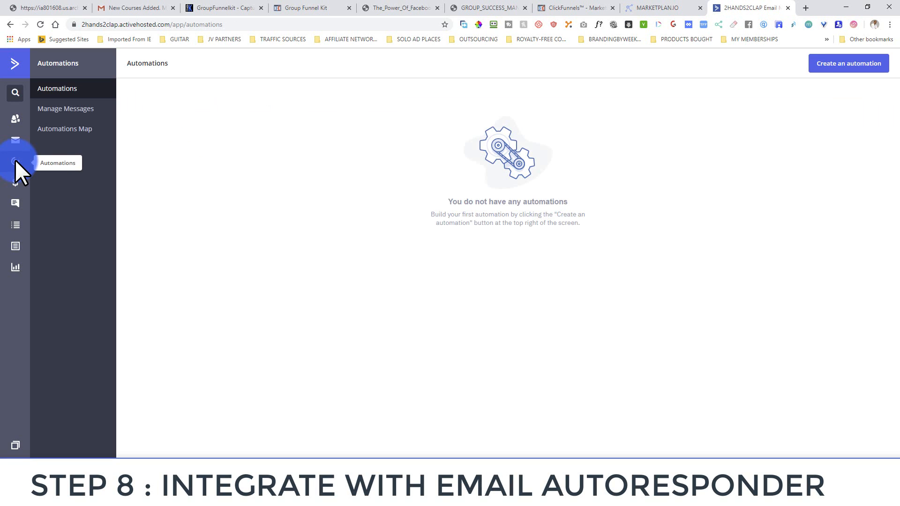
left_click(835, 65)
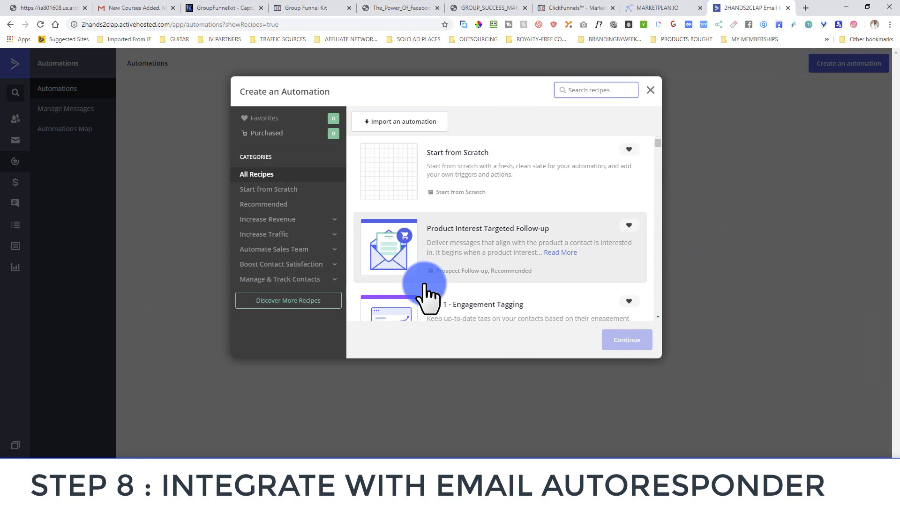
left_click(388, 177)
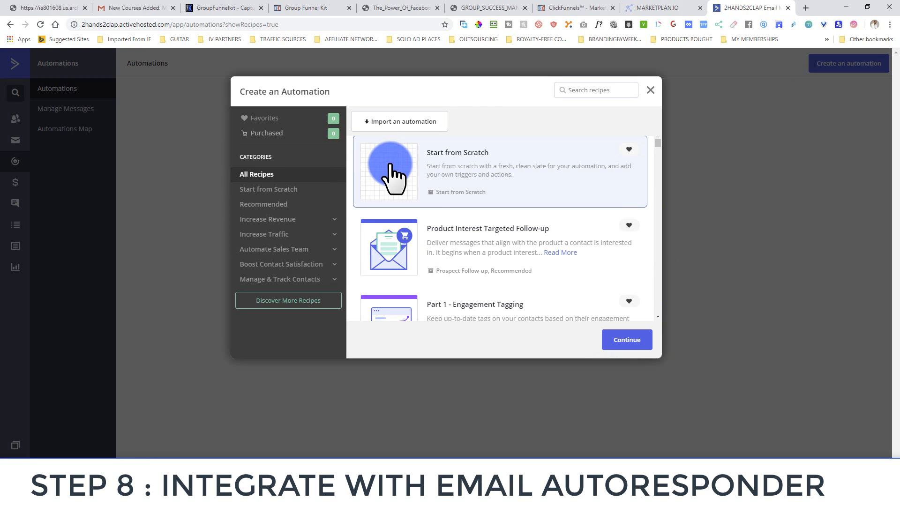
left_click(632, 334)
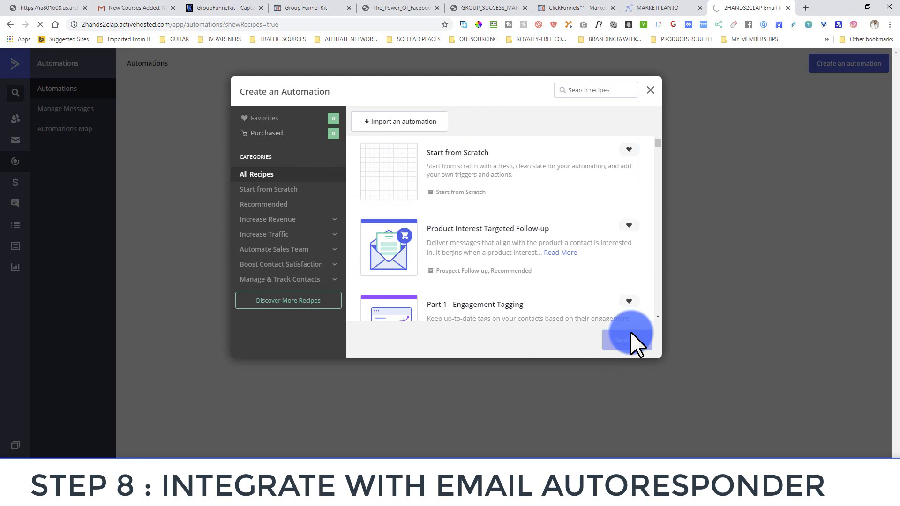
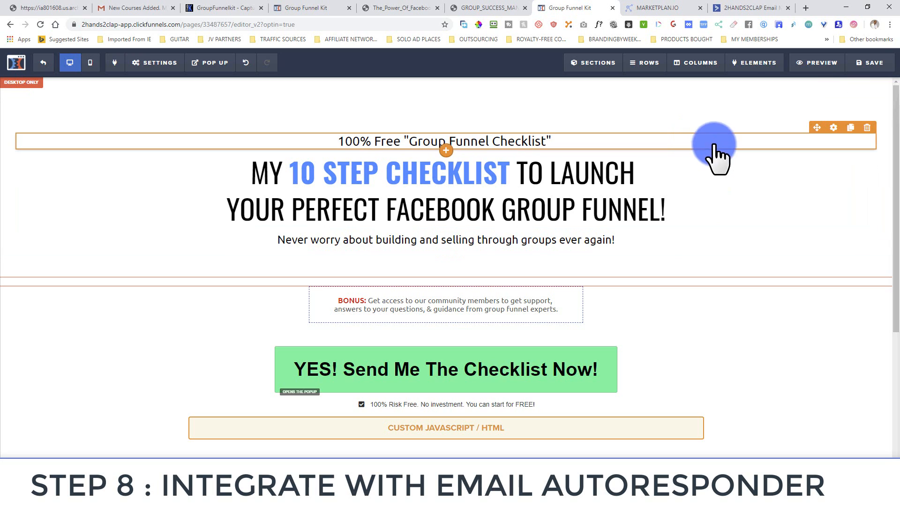
Save the opt-in page, preview it live and bring up the checklist sign-up popup
left_click(866, 63)
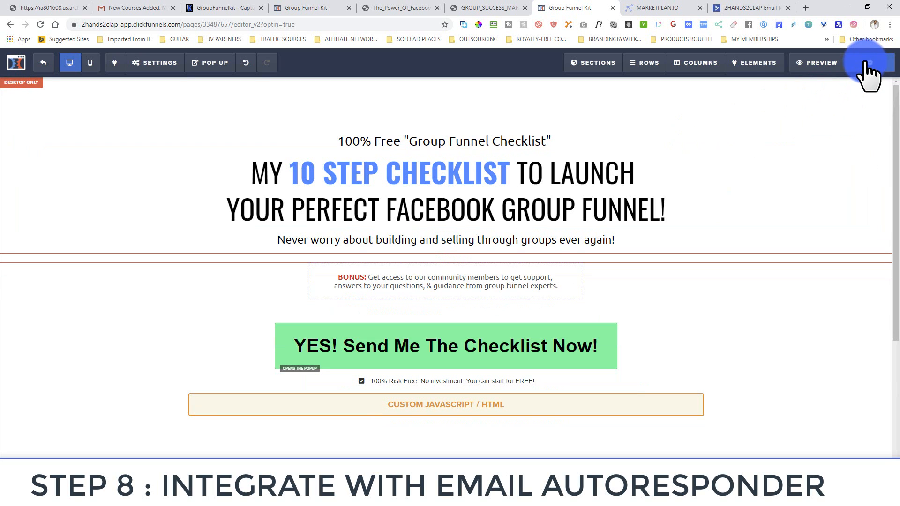
left_click(816, 63)
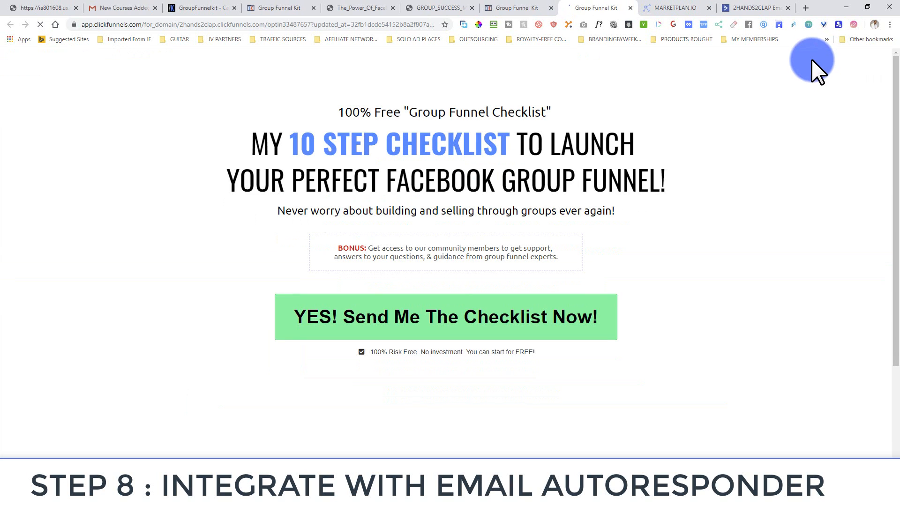
left_click(442, 318)
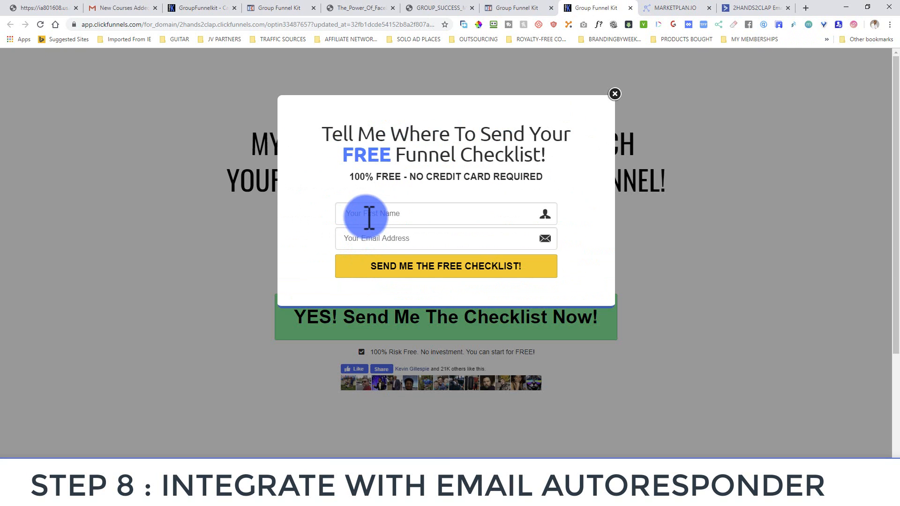
Enter a first name and a different test e-mail address, then submit via SEND ME THE FREE CHECKLIST!
left_click(370, 218)
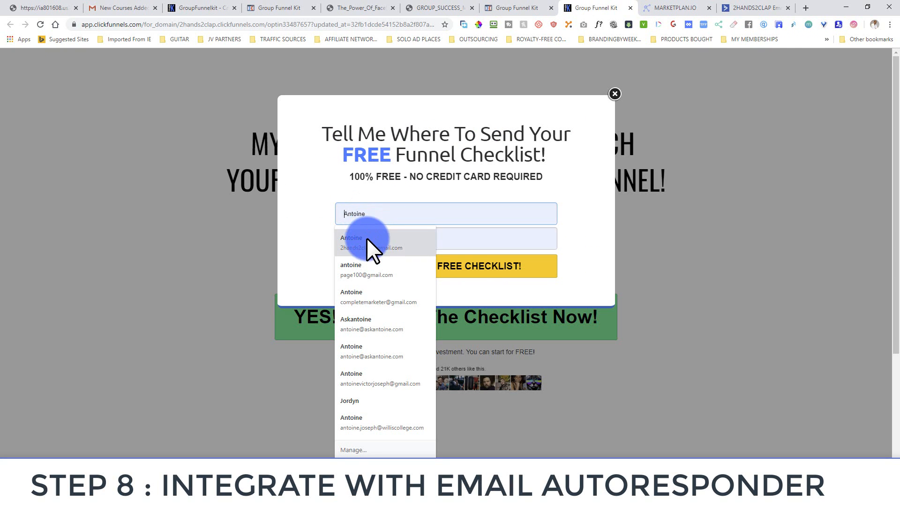
left_click(366, 238)
triple_click(385, 242)
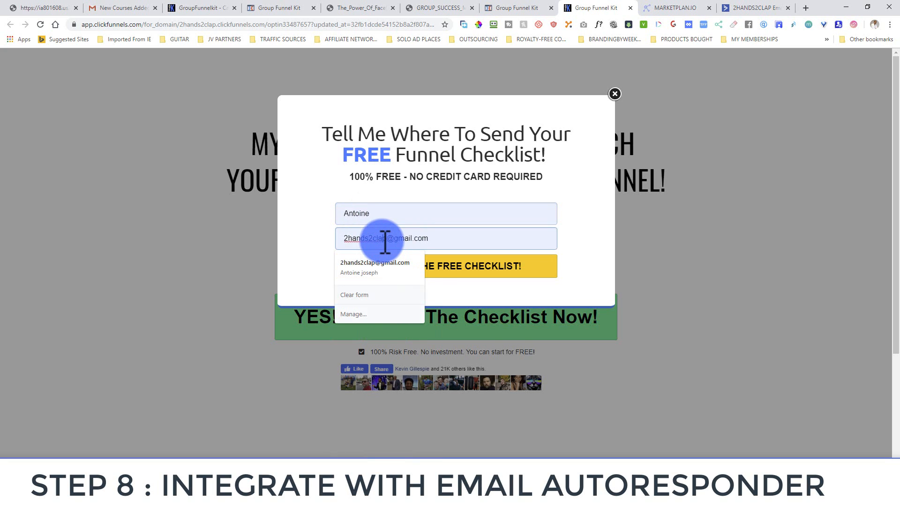
type("c")
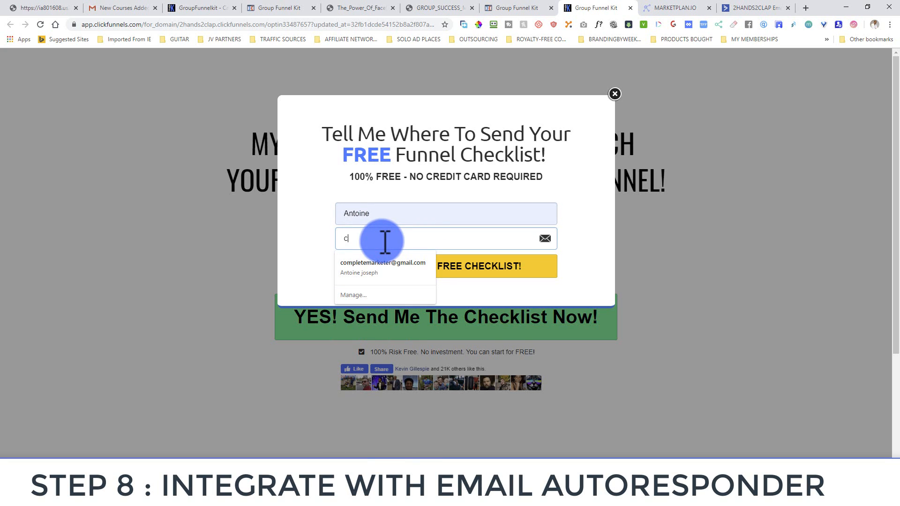
left_click(377, 258)
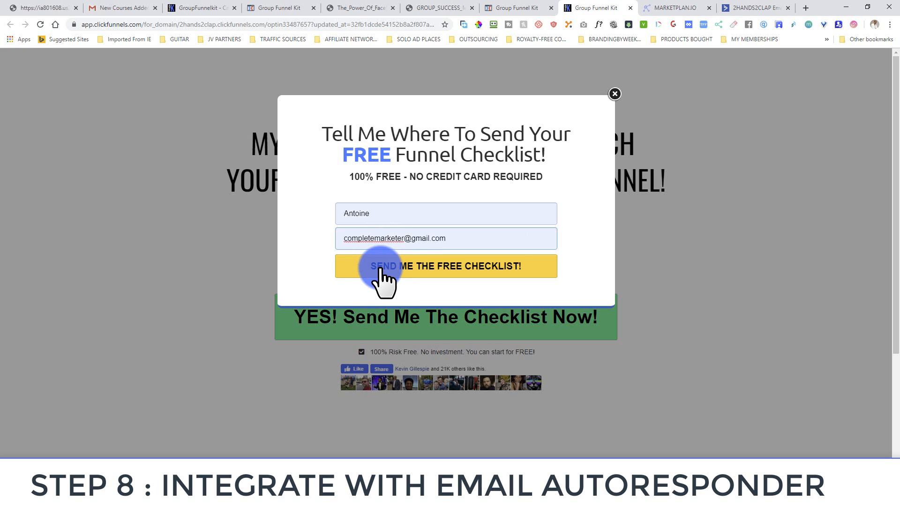
left_click(381, 269)
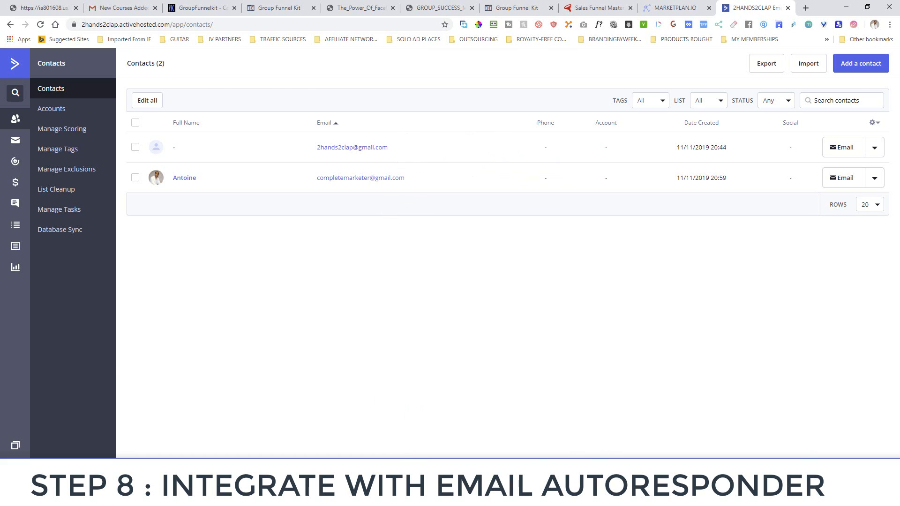
With the new test lead confirmed in ActiveCampaign contacts, switch to the funnel checklist PDF
key("alt+Tab")
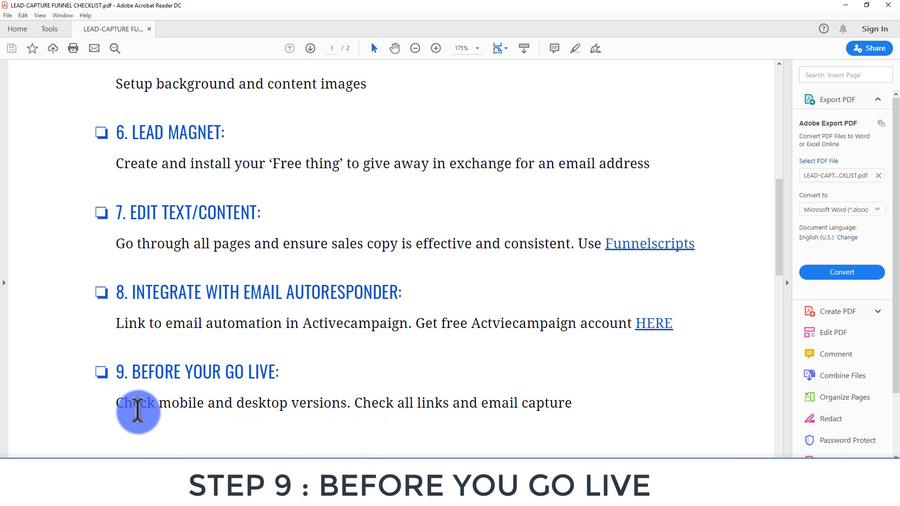
Minimize Acrobat Reader and return to the Group Funnel Kit page editor in Chrome
left_click(849, 4)
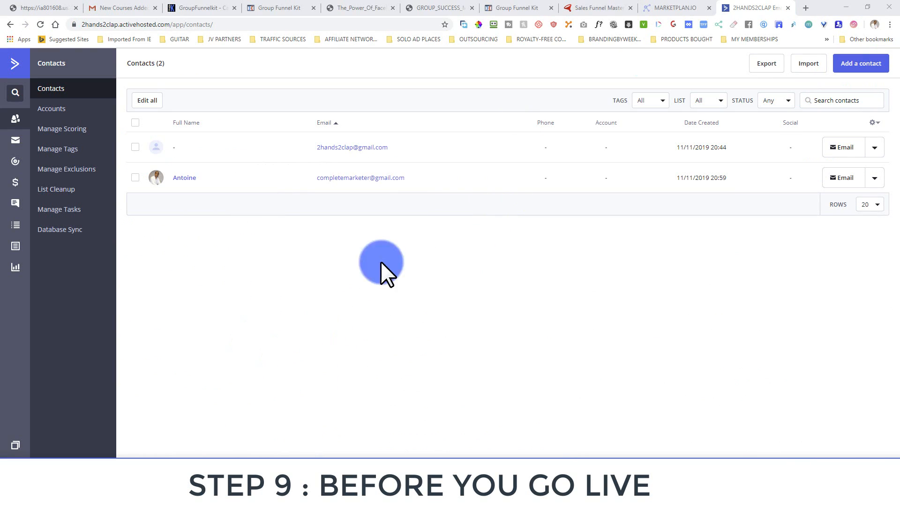
left_click(510, 6)
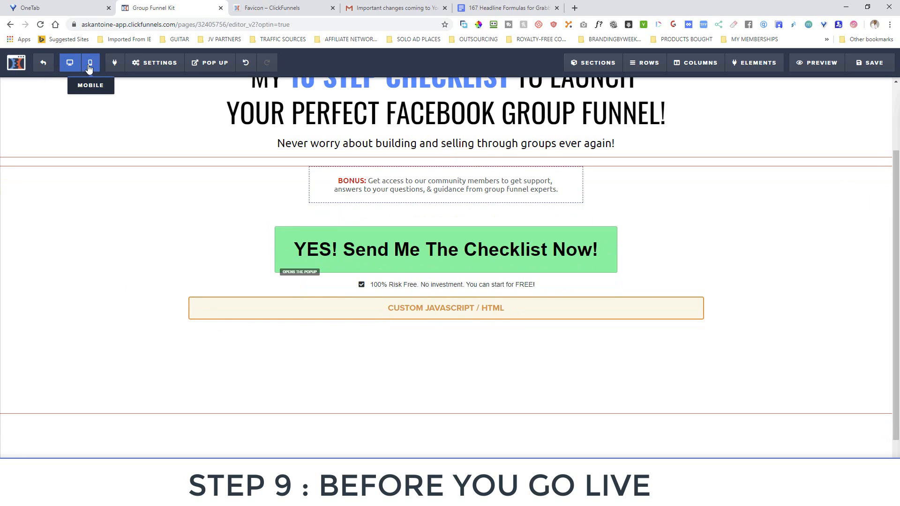
Compare the opt-in page's Mobile and Desktop layouts, ending on the Mobile view
left_click(91, 65)
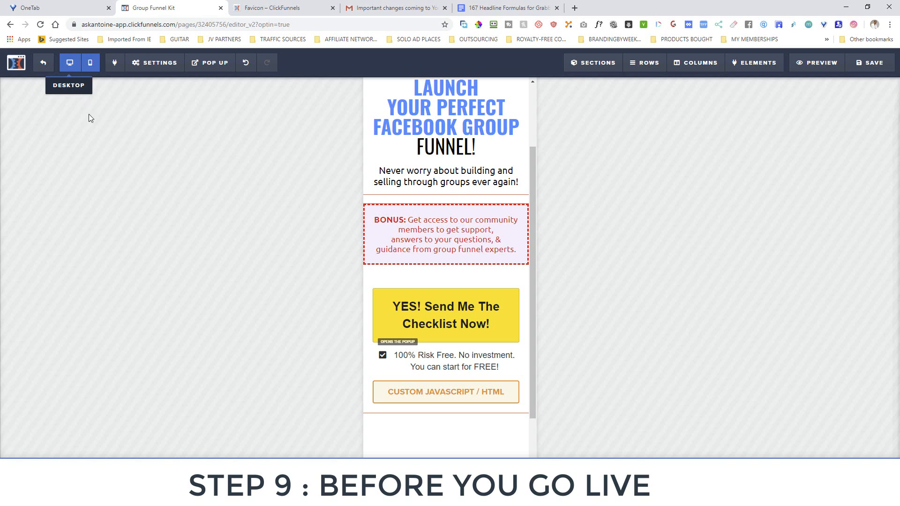
left_click(71, 63)
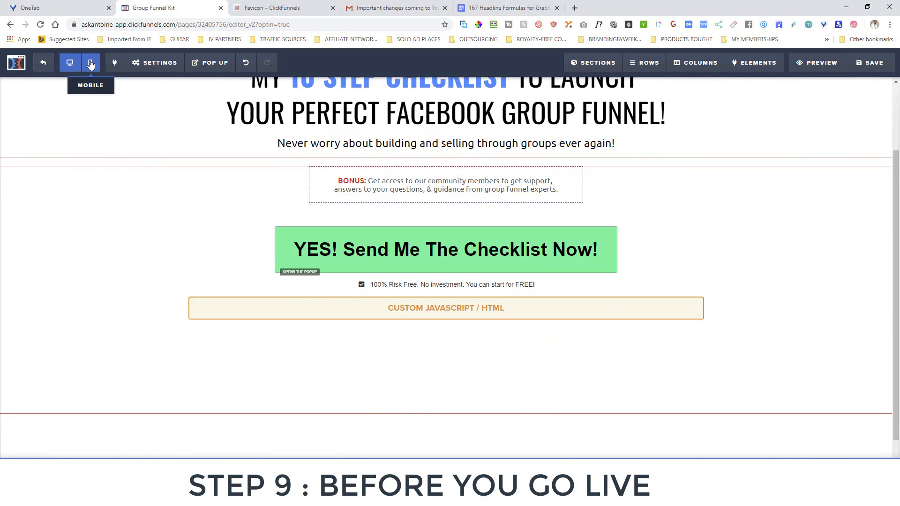
scroll(303, 211, "up", 1)
scroll(303, 211, "up", 3)
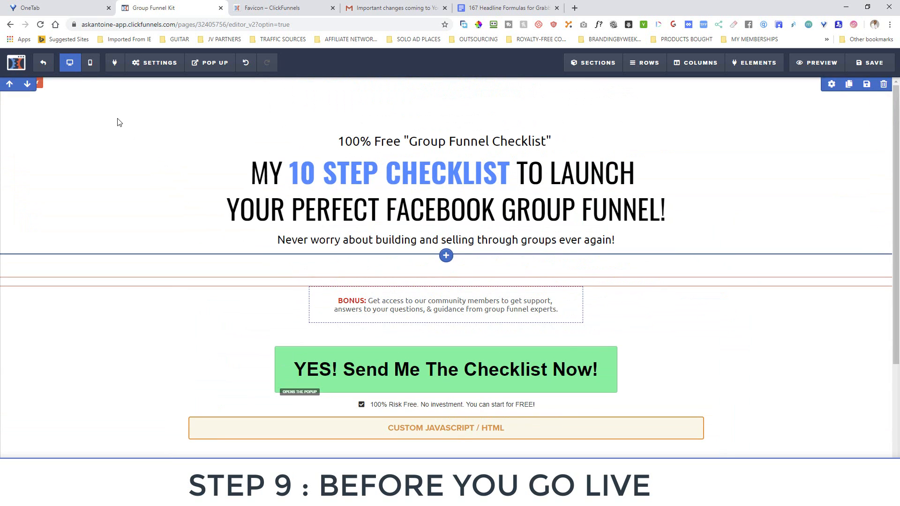
left_click(91, 62)
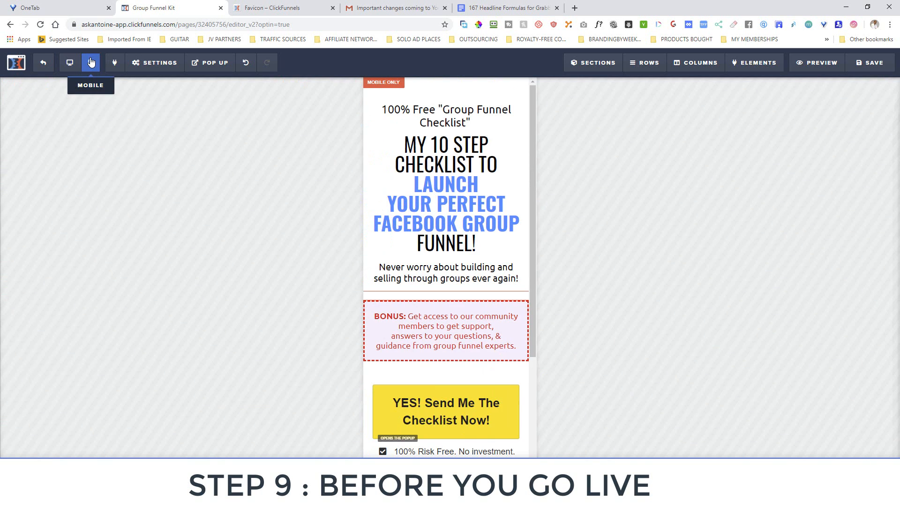
left_click_drag(531, 165, 533, 142)
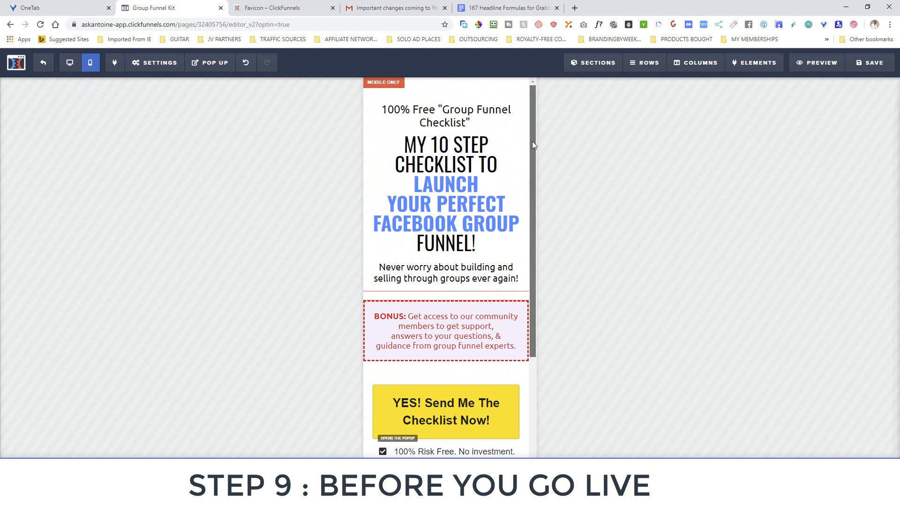
left_click(69, 62)
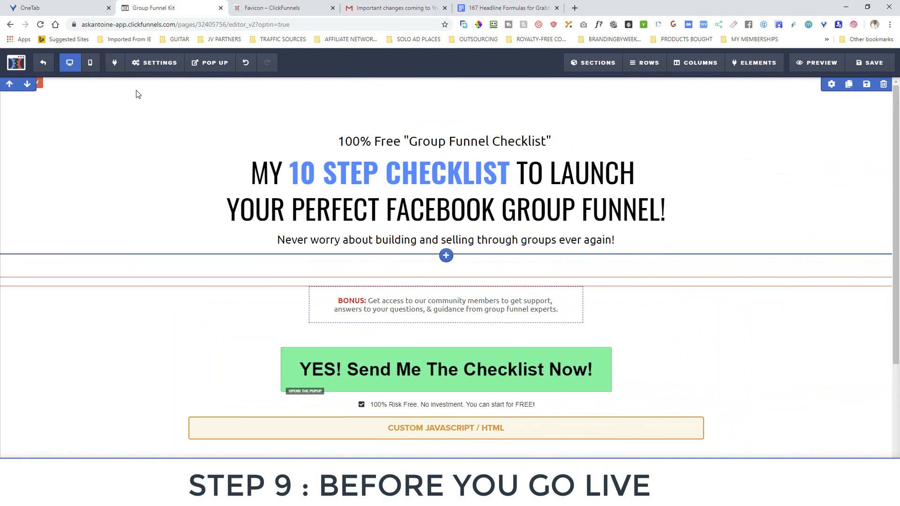
left_click(94, 65)
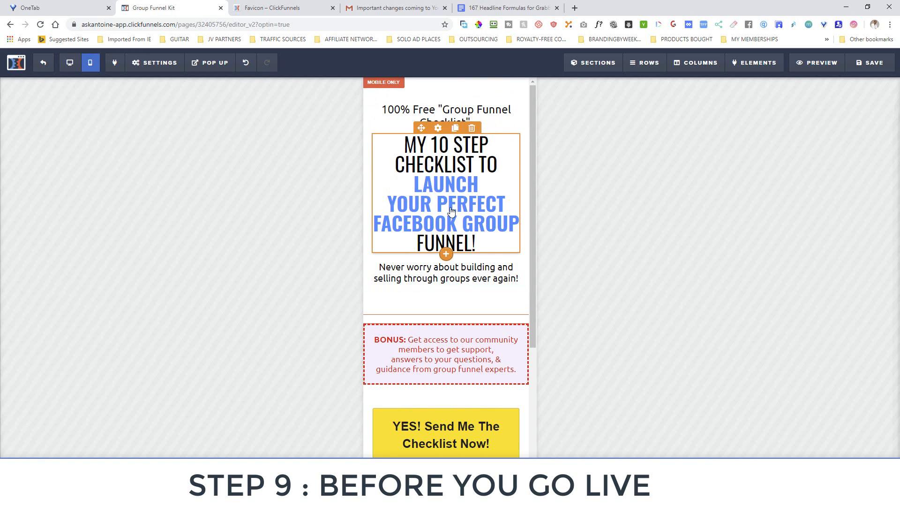
Reduce the headline's mobile font size with the Font Size slider
left_click(439, 129)
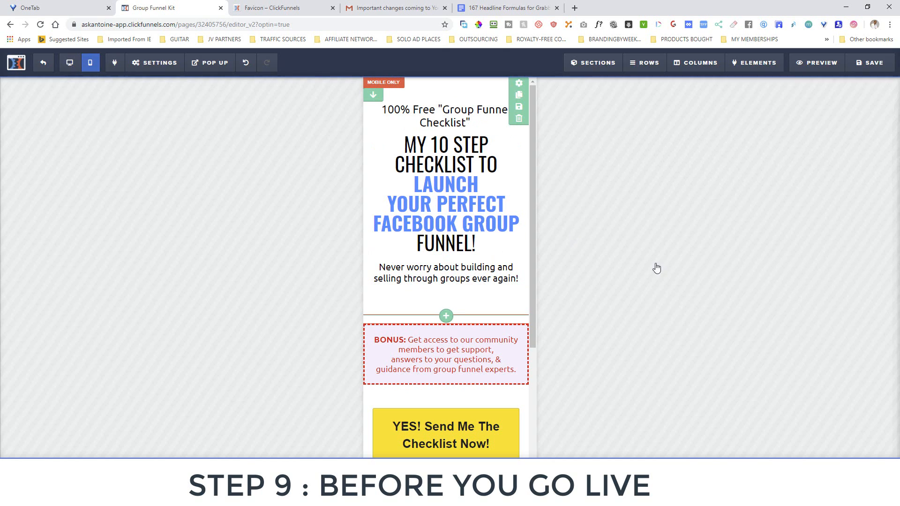
left_click_drag(833, 185, 822, 186)
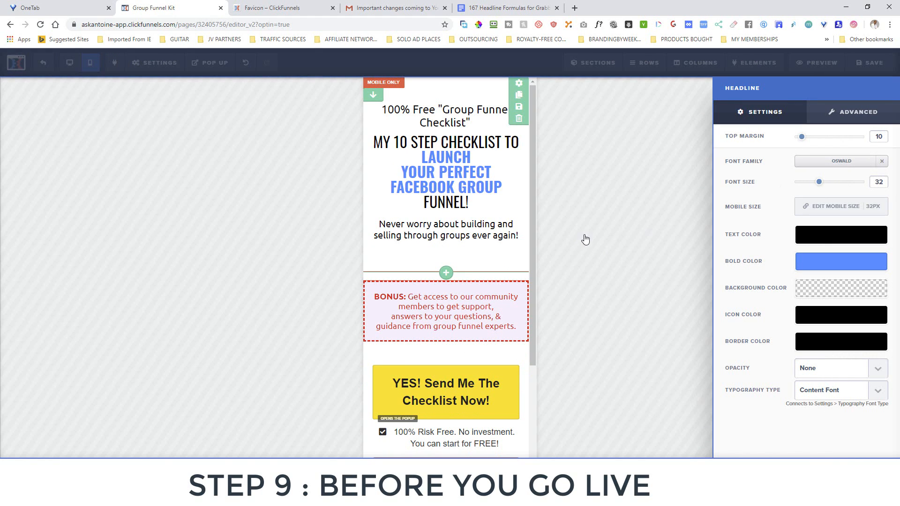
left_click(109, 132)
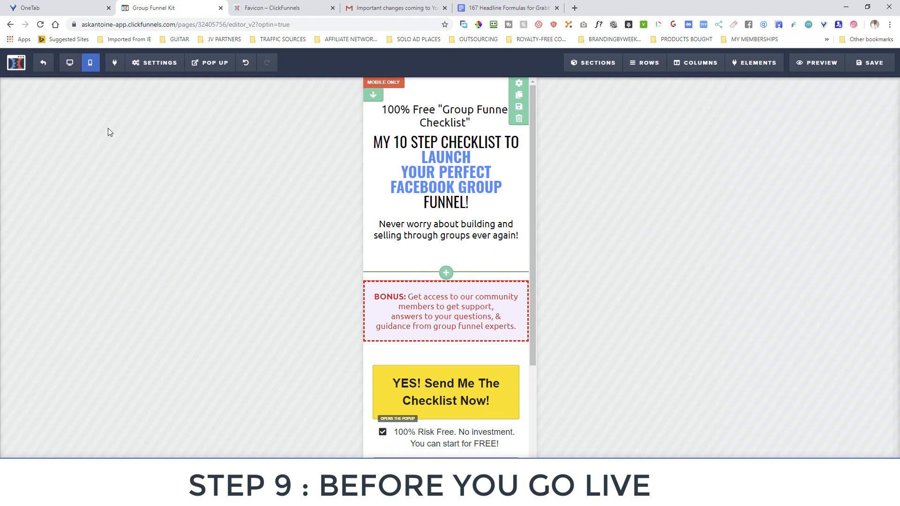
Recheck the headline in Desktop and Mobile views after the font change
left_click(70, 63)
left_click(90, 66)
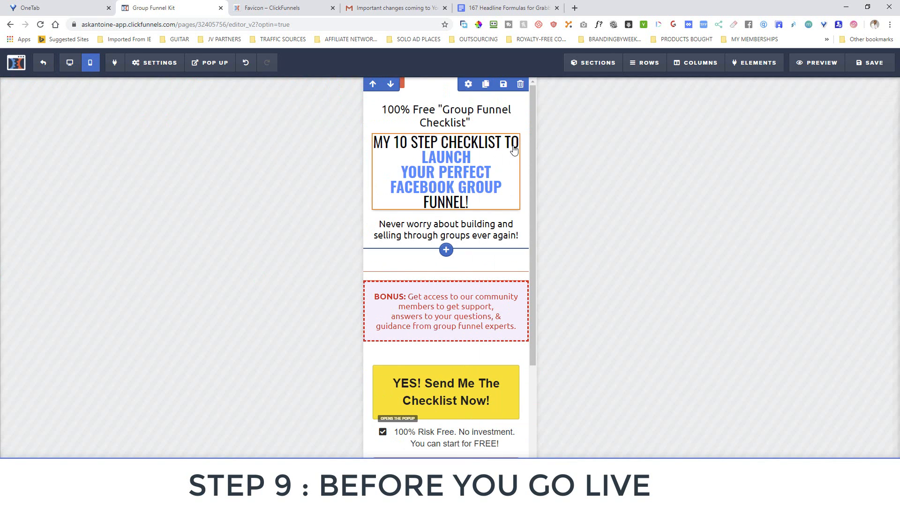
left_click_drag(531, 143, 552, 130)
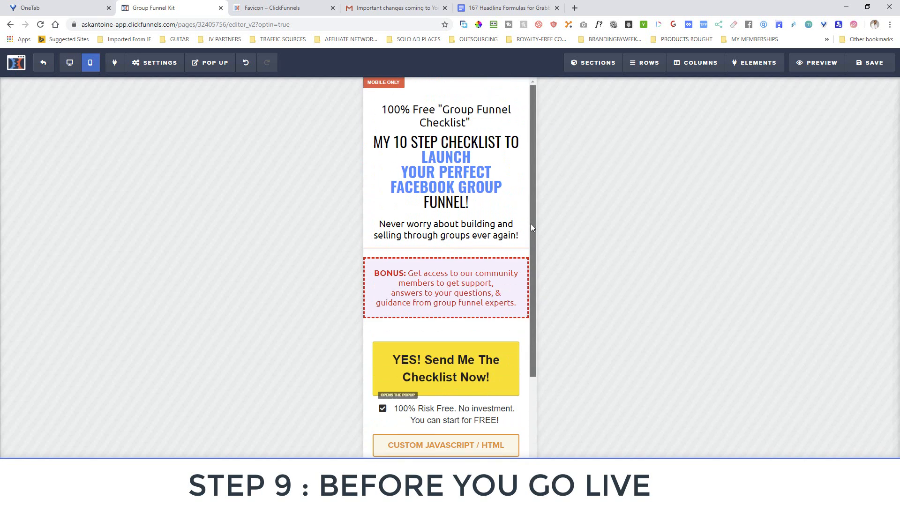
mouse_move(531, 224)
left_mouse_down()
mouse_move(527, 327)
mouse_move(529, 220)
left_mouse_up()
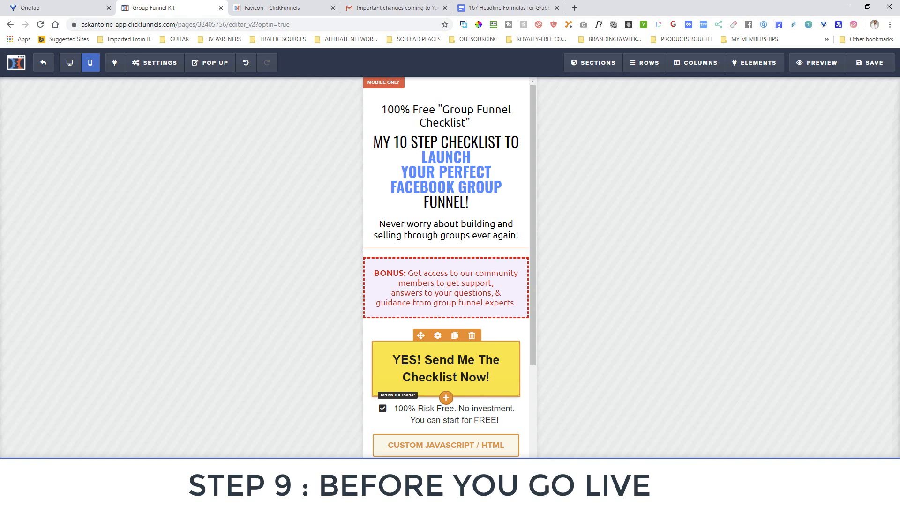
mouse_move(418, 497)
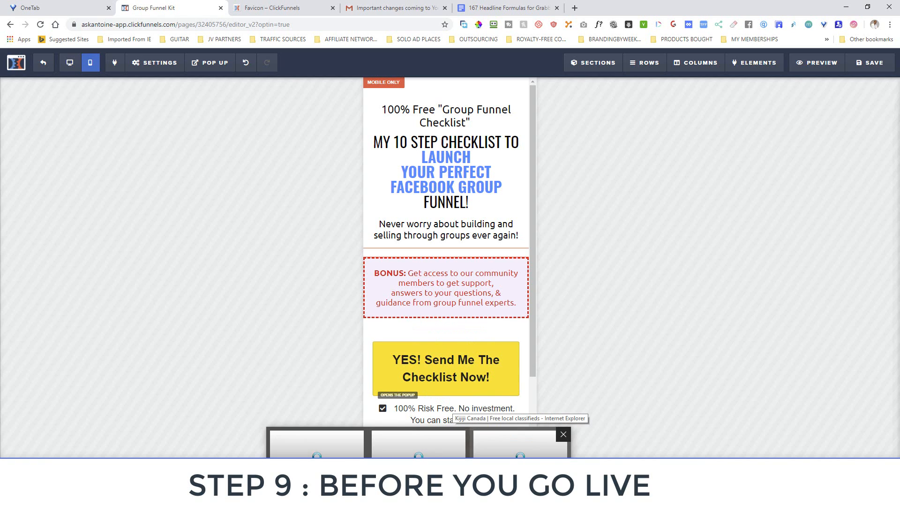